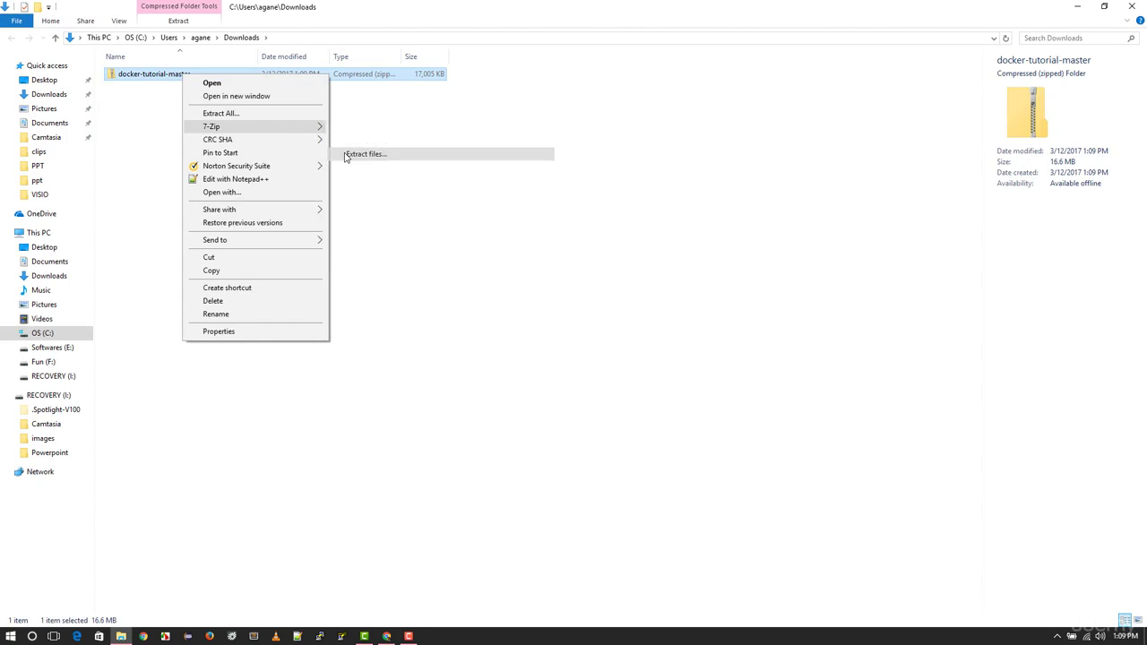
- Extract the docker-tutorial-master archive from Downloads with 7-Zip and move the extracted folder to the Desktop
{"action": "left_click", "coordinate": [350, 154]}
{"action": "left_click", "coordinate": [565, 395]}
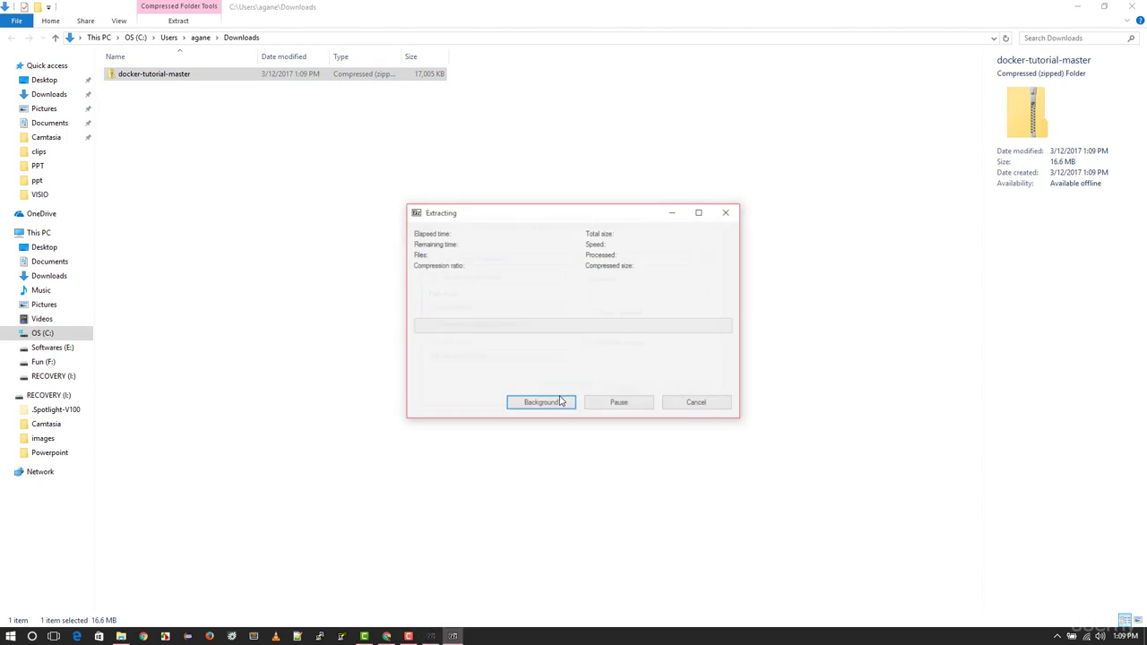
{"action": "left_click", "coordinate": [153, 77]}
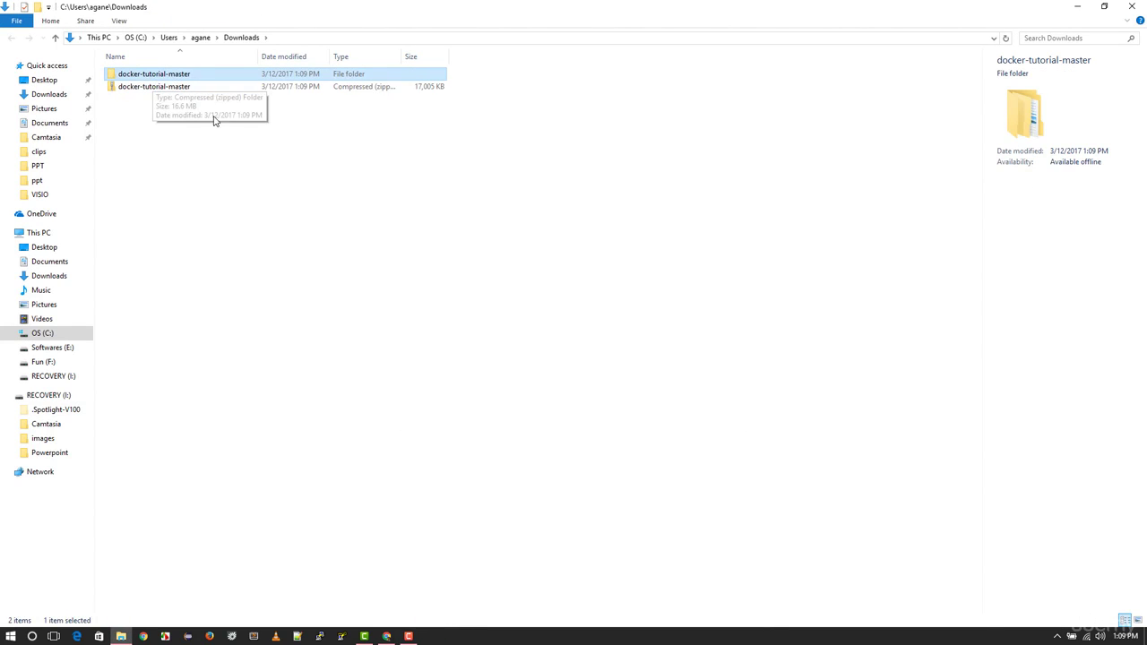
{"action": "left_click", "coordinate": [33, 78]}
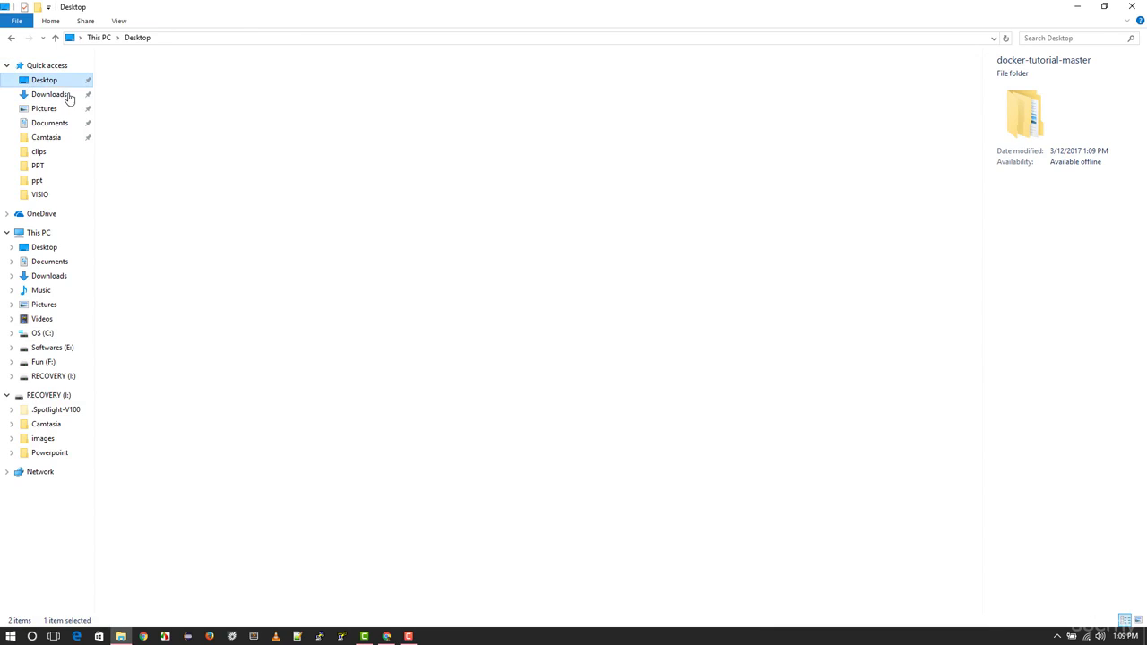
{"action": "key", "text": "ctrl+v"}
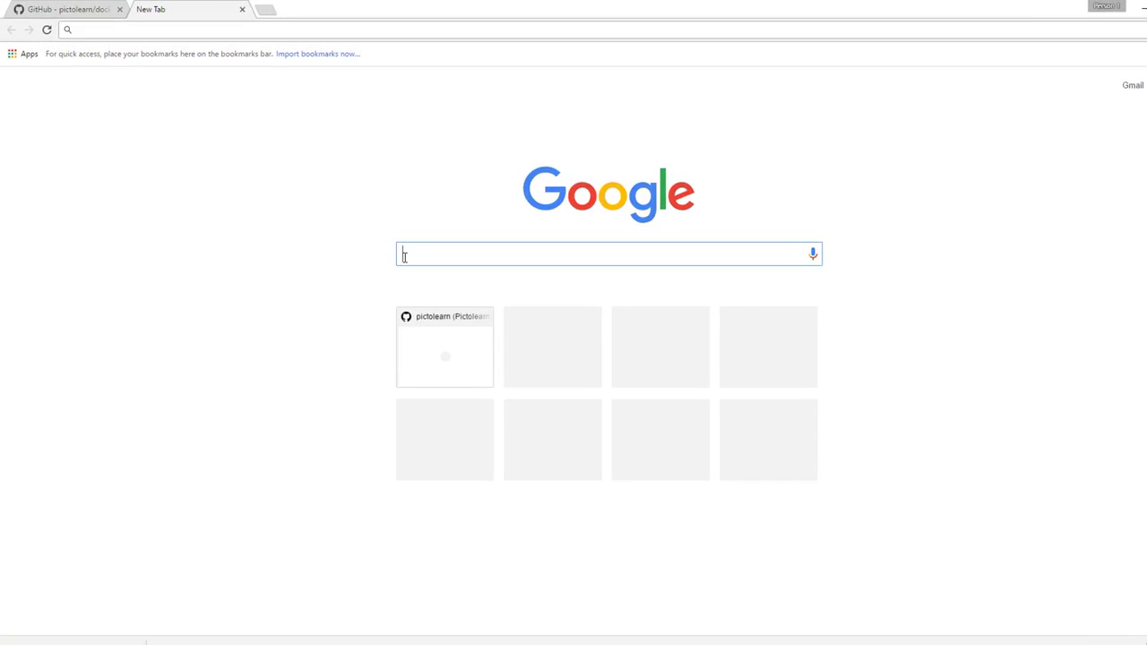
- In Chrome, search the web for "visual studio code" and open the official code.visualstudio.com site
{"action": "type", "text": "vi"}
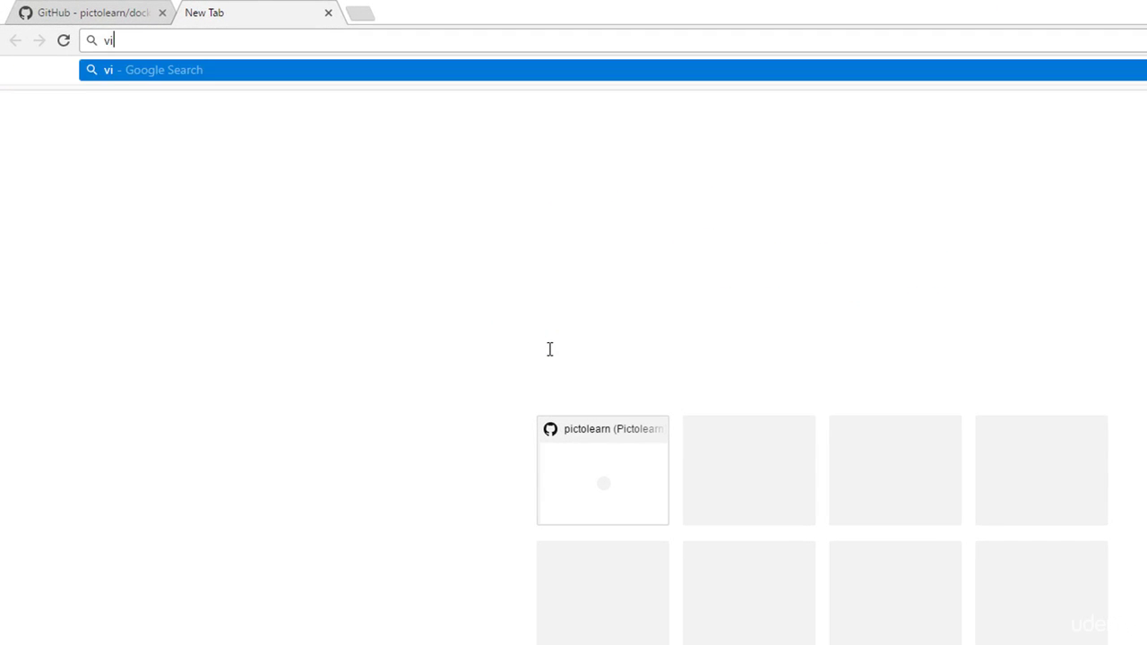
{"action": "type", "text": "sual studio"}
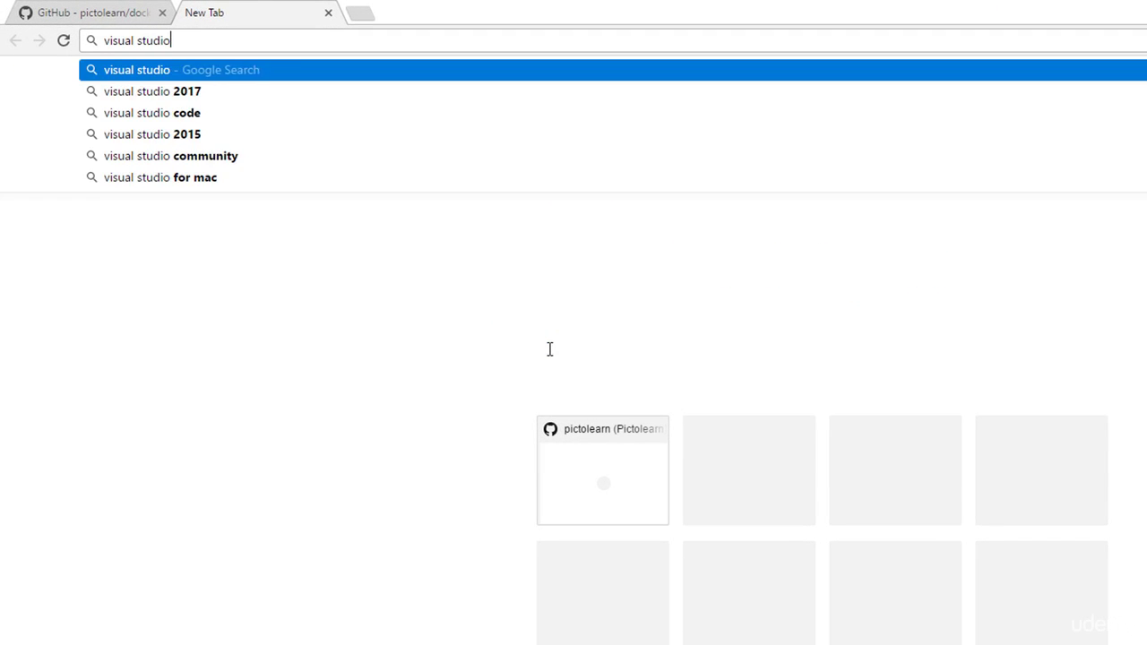
{"action": "type", "text": " code"}
{"action": "key", "text": "Return"}
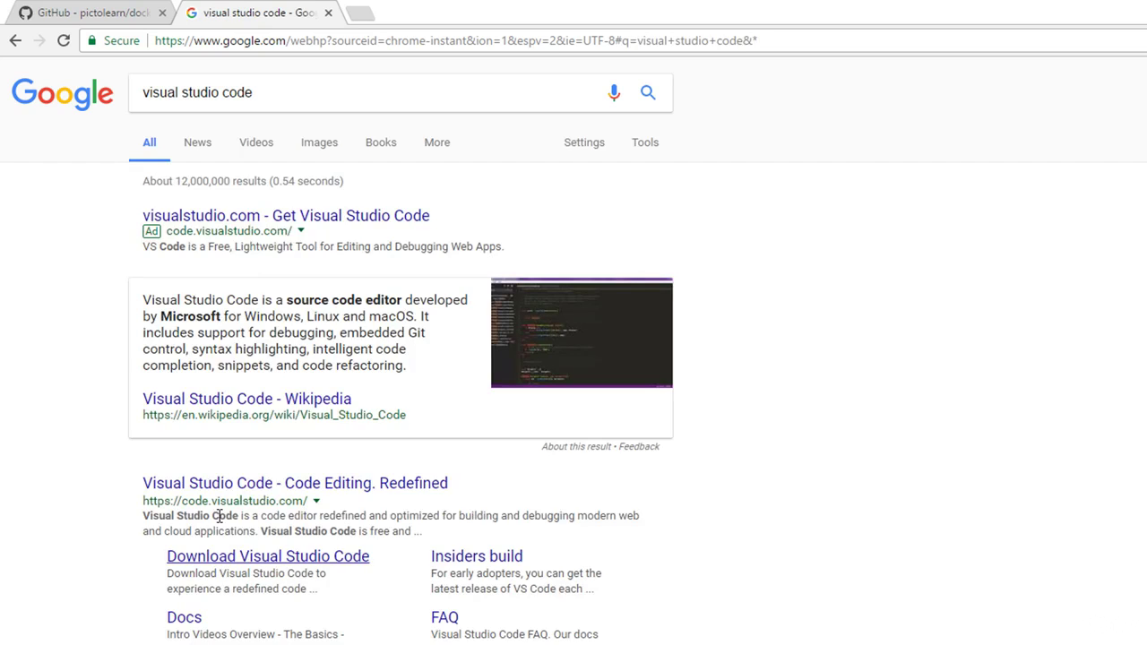
{"action": "left_click", "coordinate": [234, 492]}
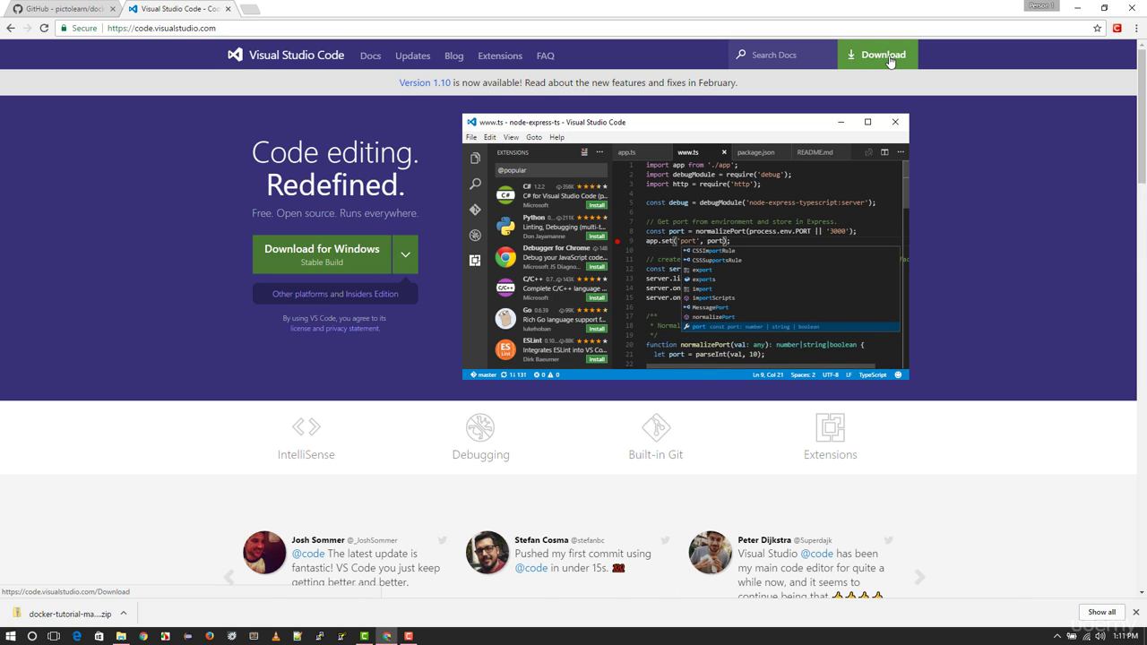
- Download the Windows version of Visual Studio Code and show the installer in its folder
{"action": "left_click", "coordinate": [890, 61]}
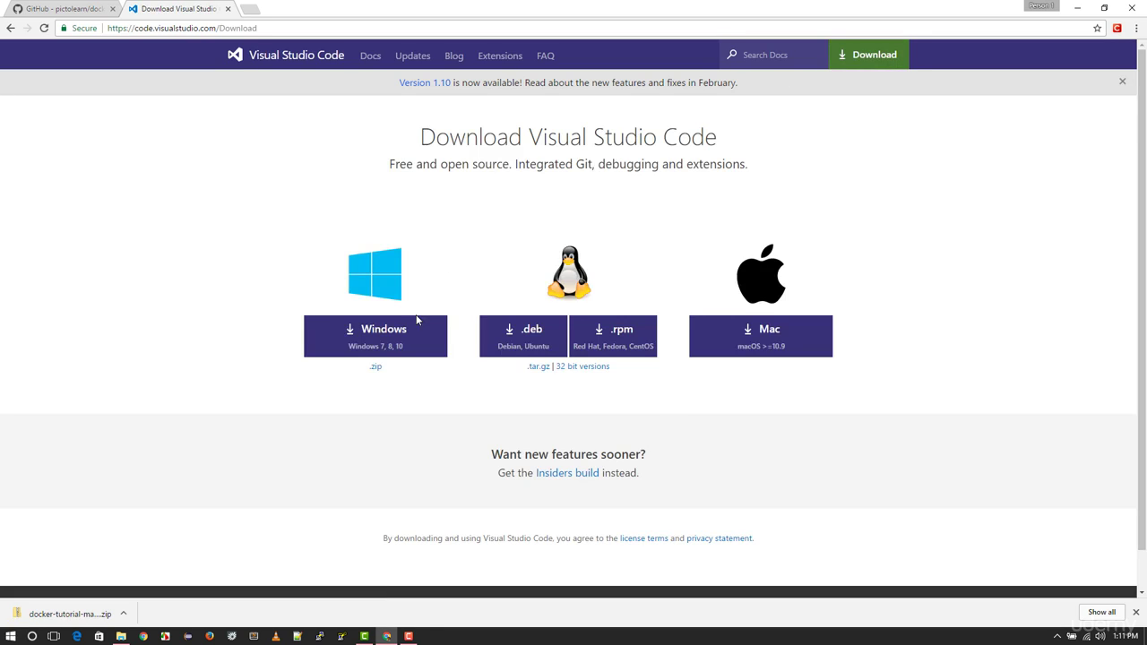
{"action": "left_click", "coordinate": [375, 337]}
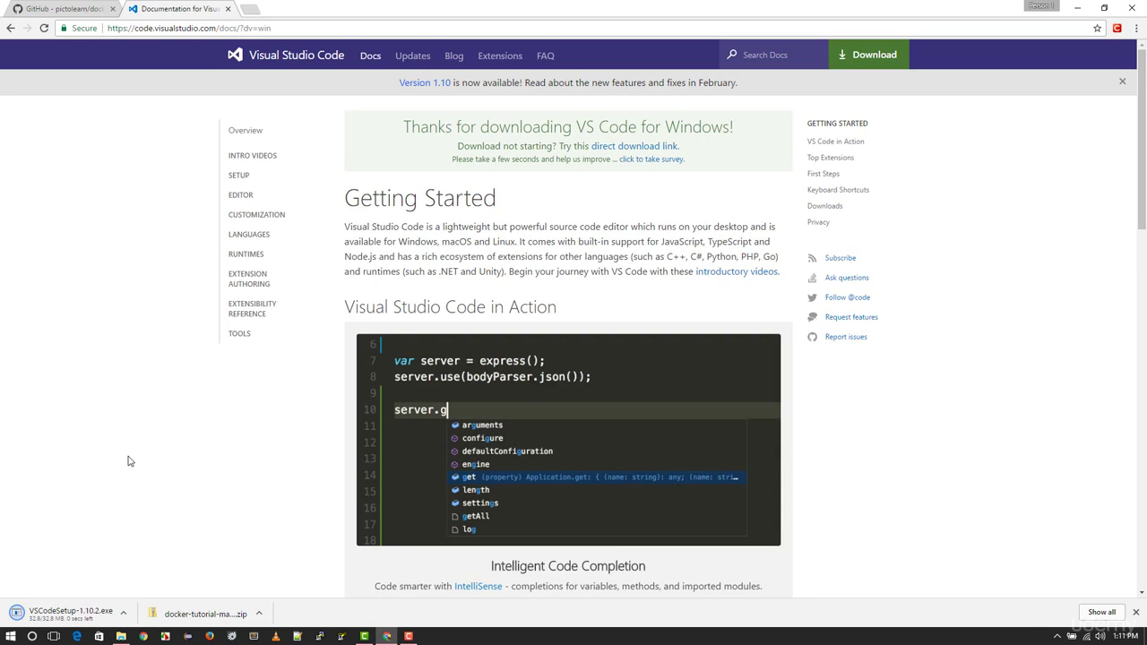
{"action": "left_click", "coordinate": [124, 613]}
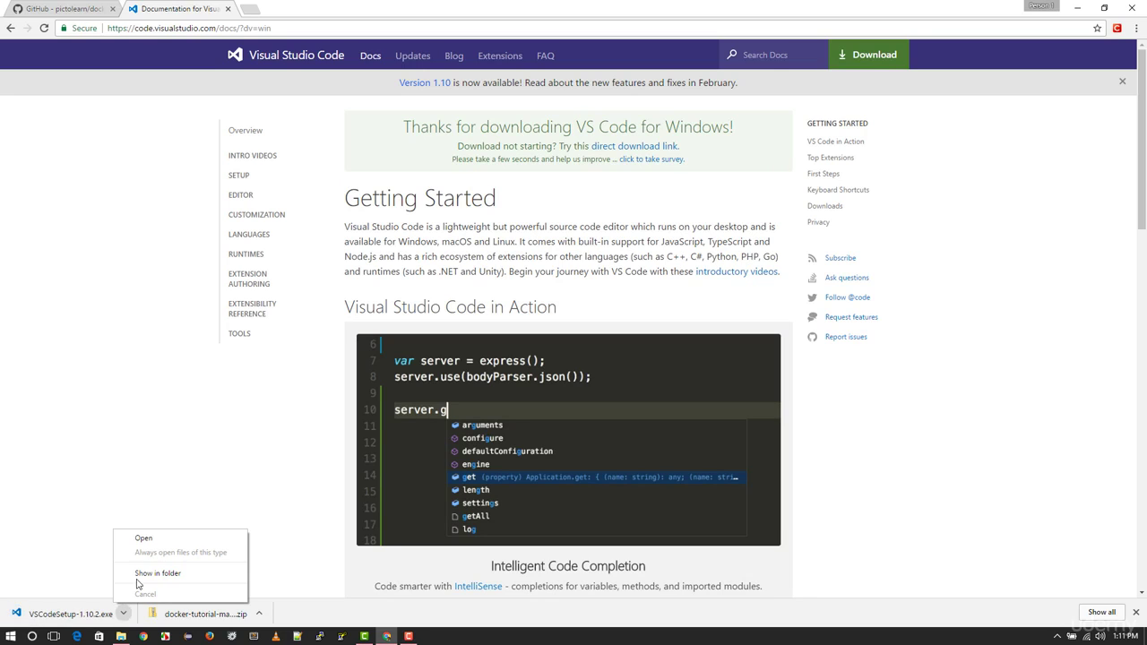
{"action": "left_click", "coordinate": [148, 574]}
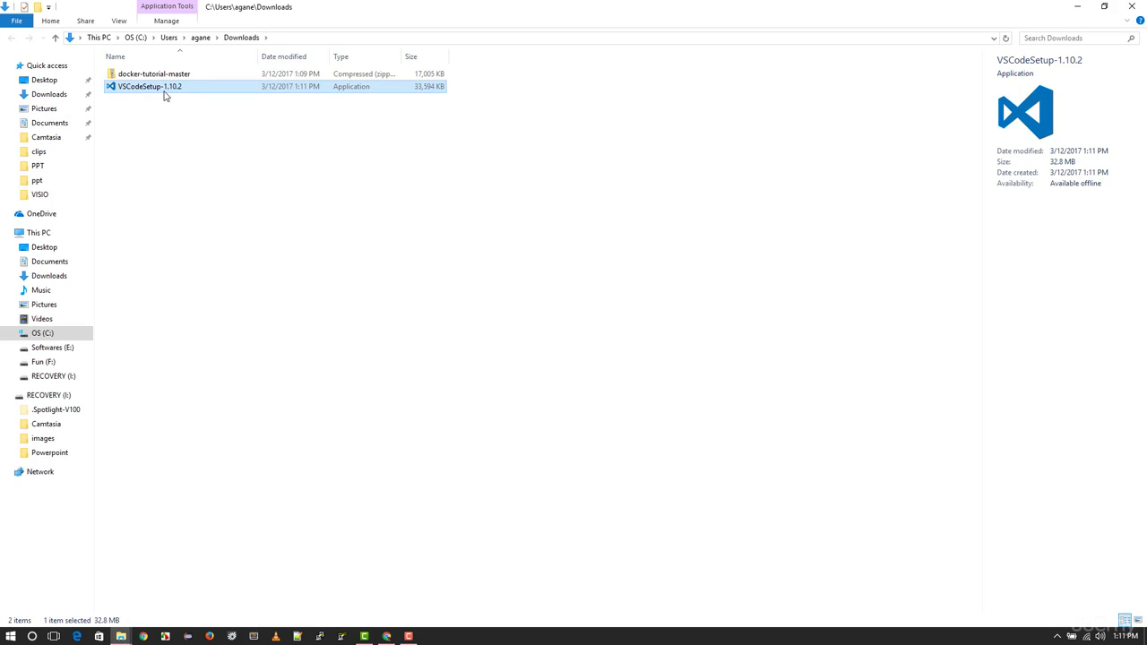
- Run the VSCodeSetup-1.10.2 installer and accept the license agreement
{"action": "double_click", "coordinate": [165, 87]}
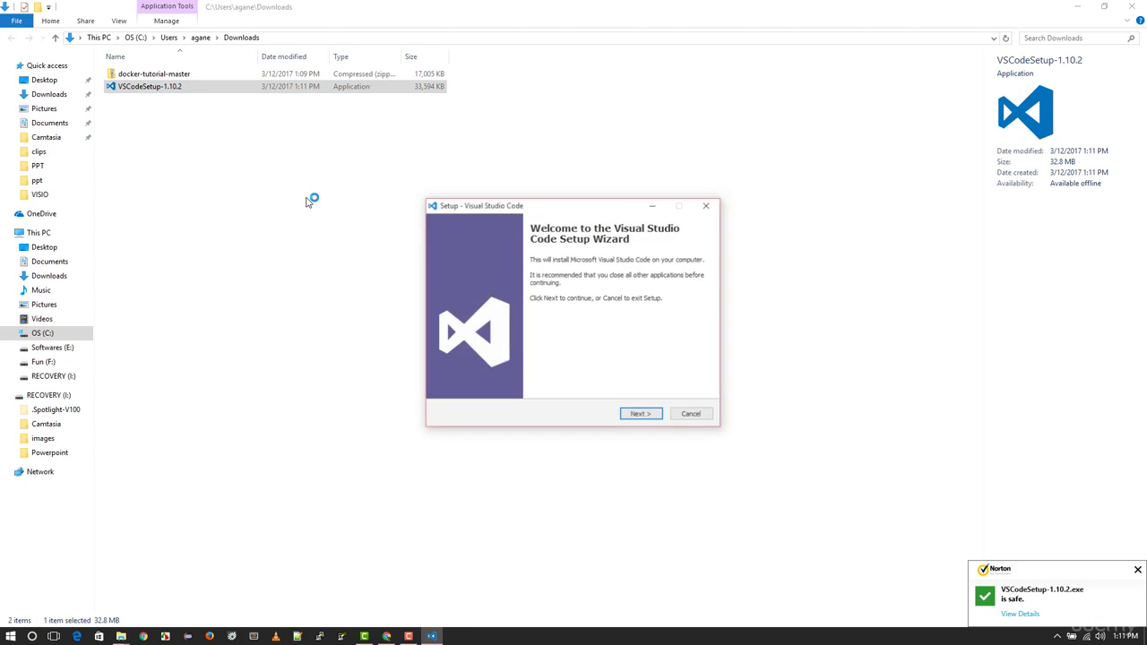
{"action": "left_click", "coordinate": [648, 417]}
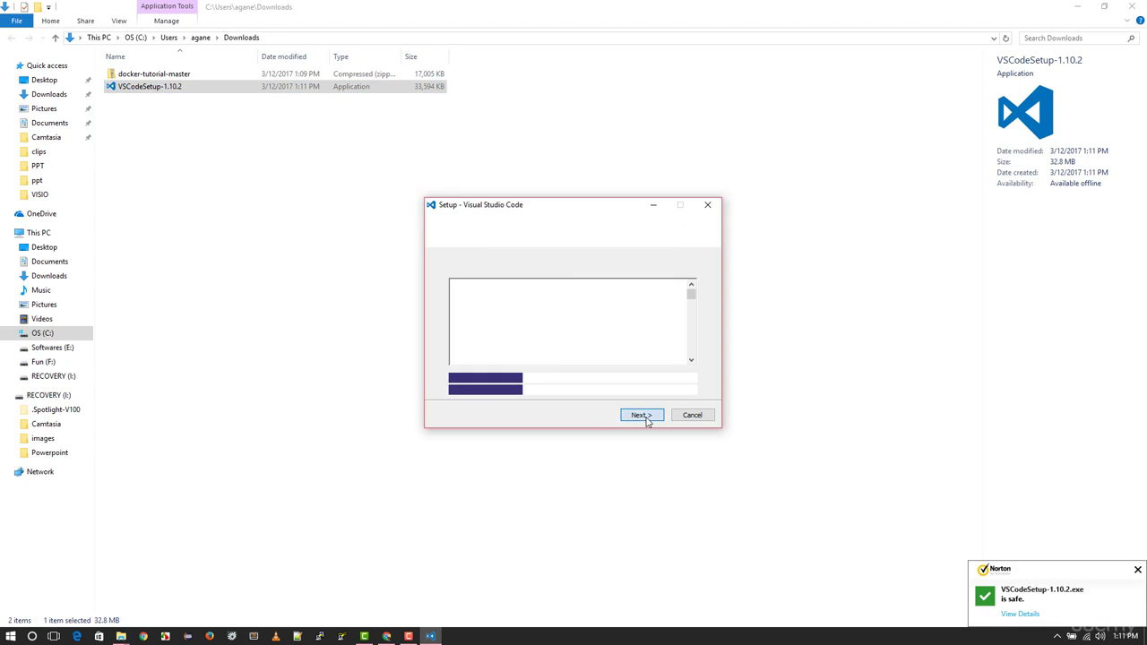
{"action": "left_click", "coordinate": [510, 379]}
{"action": "left_click", "coordinate": [638, 414]}
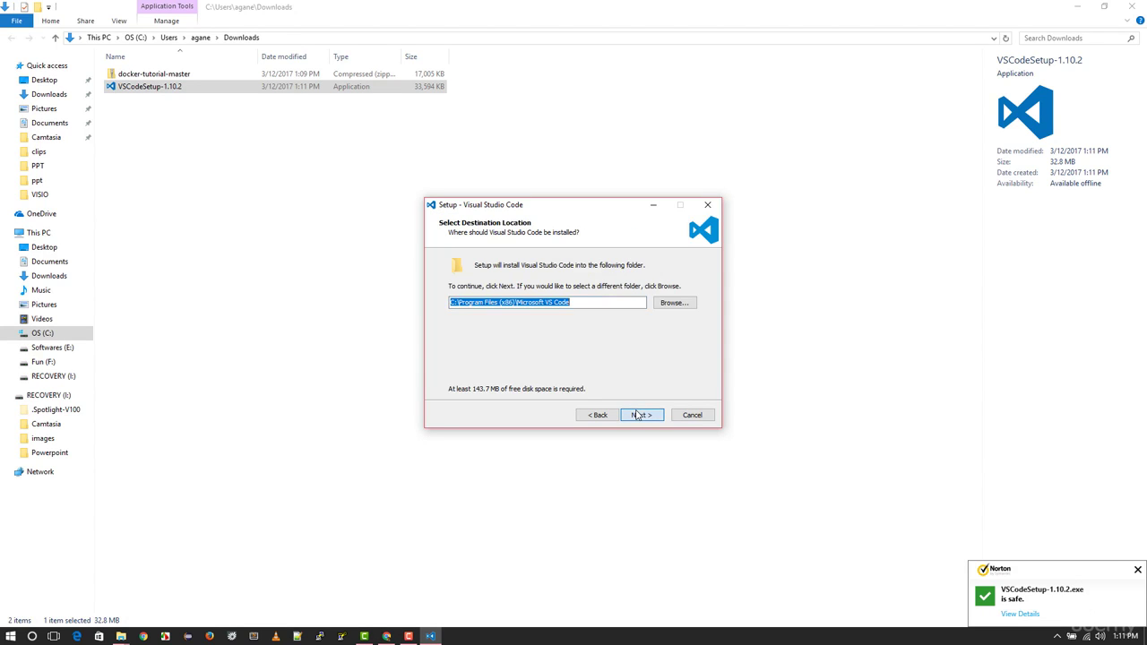
- Set the installation destination to E:\Softwares\Microsoft VS Code
{"action": "left_click", "coordinate": [672, 303]}
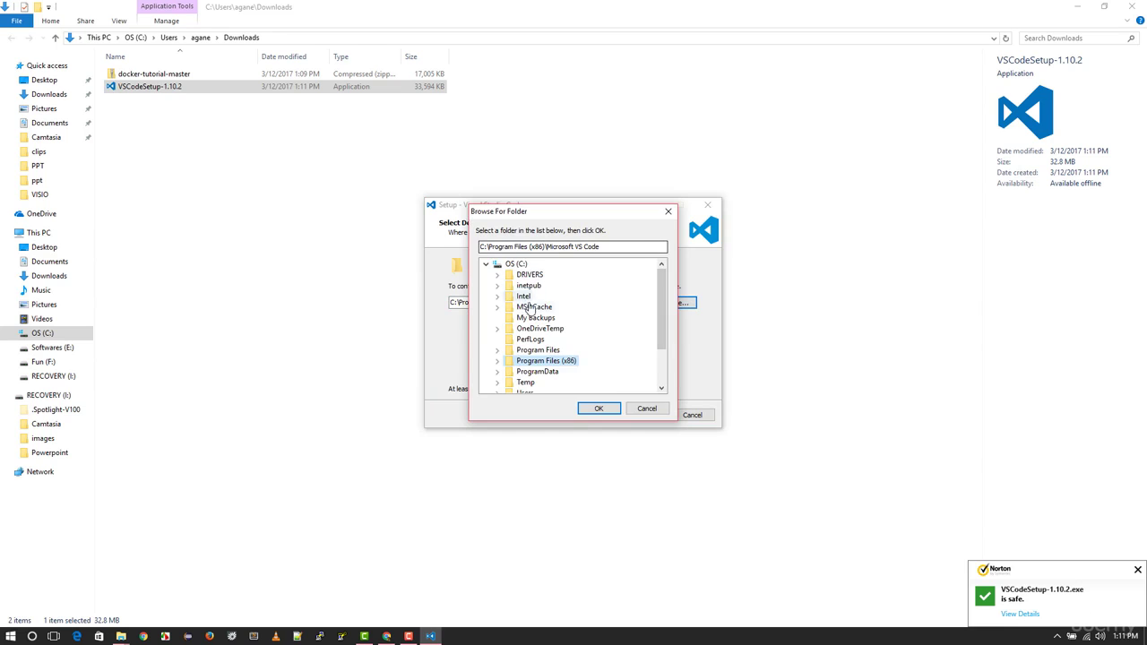
{"action": "left_click", "coordinate": [485, 264]}
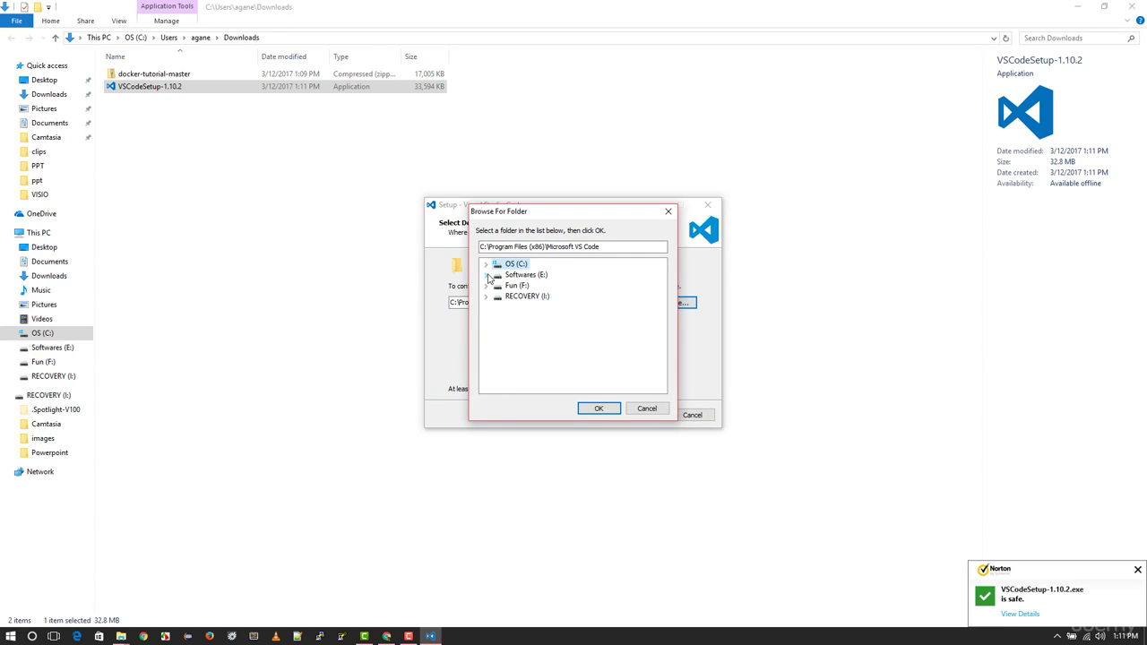
{"action": "left_click", "coordinate": [486, 275]}
{"action": "left_click", "coordinate": [526, 276]}
{"action": "left_click", "coordinate": [531, 285]}
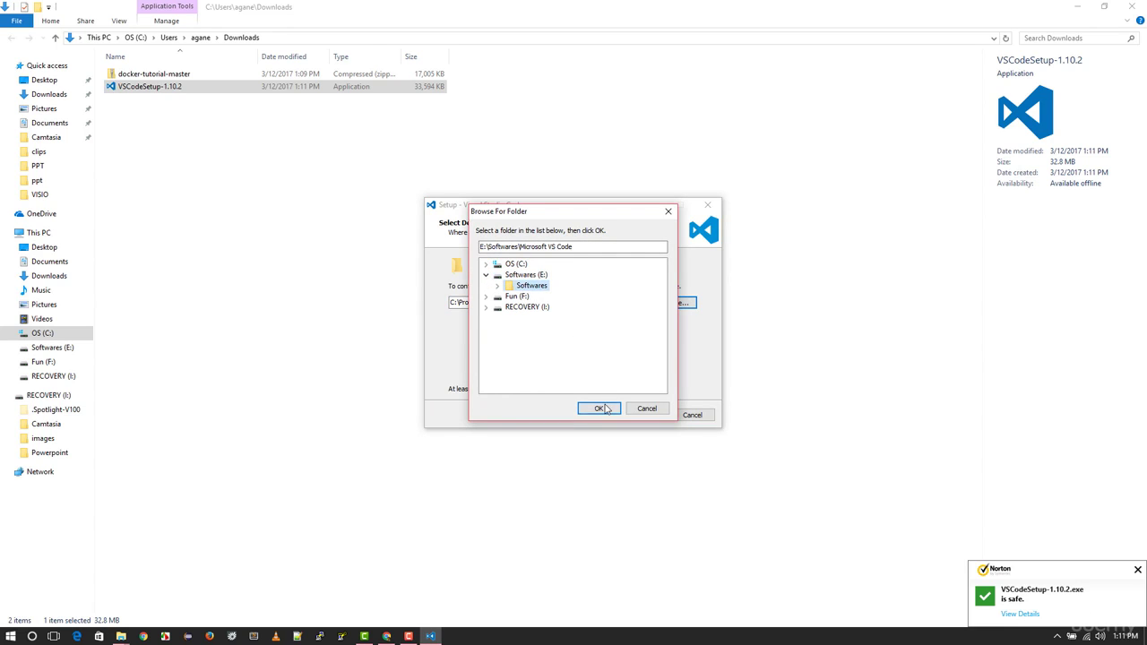
{"action": "left_click", "coordinate": [599, 409]}
- Install Visual Studio Code with the default Start Menu folder, a desktop icon and the Add to PATH option
{"action": "left_click", "coordinate": [640, 415]}
{"action": "left_click", "coordinate": [640, 415]}
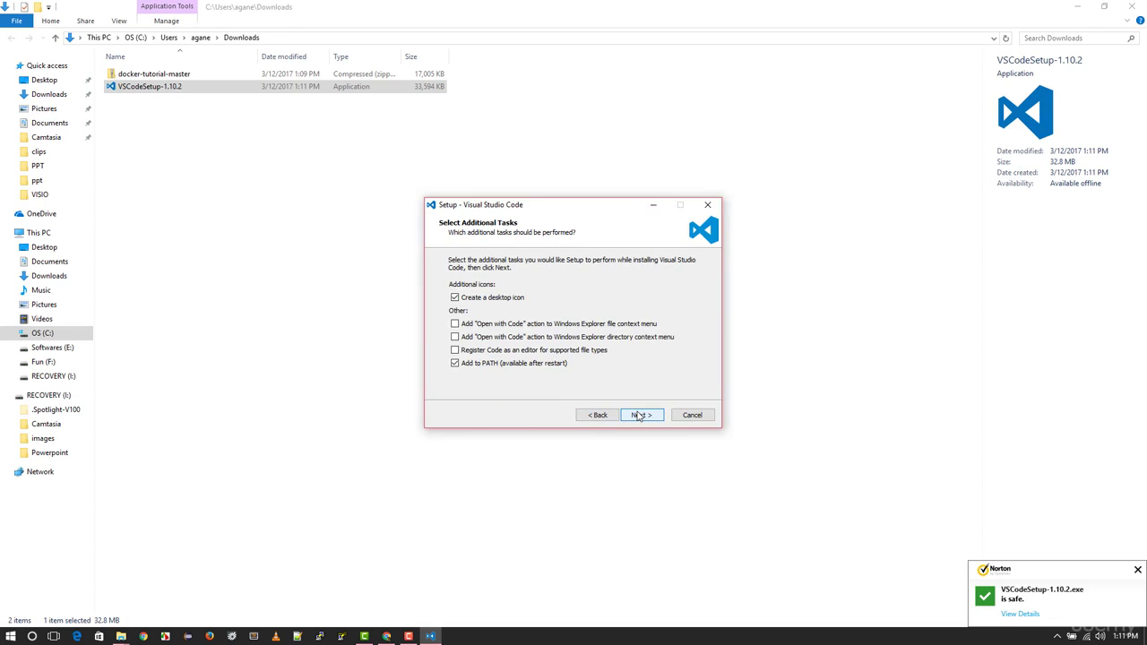
{"action": "left_click", "coordinate": [638, 415]}
{"action": "left_click", "coordinate": [638, 415]}
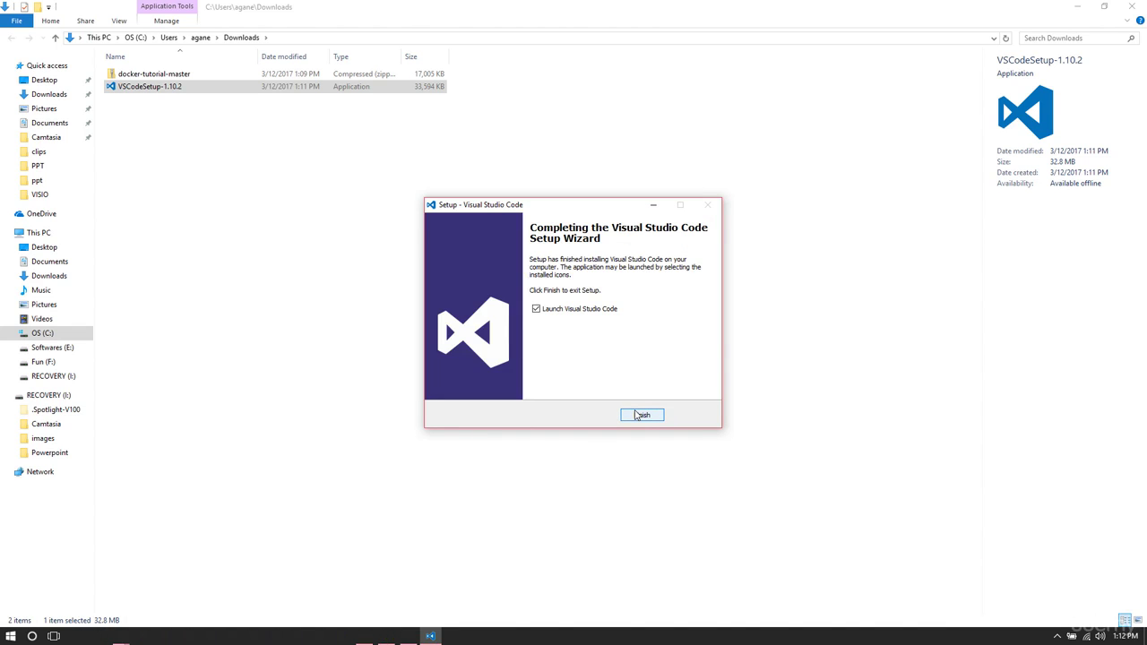
- Finish the setup with Visual Studio Code launching, and close its Welcome and Release Notes pages
{"action": "left_click", "coordinate": [640, 415]}
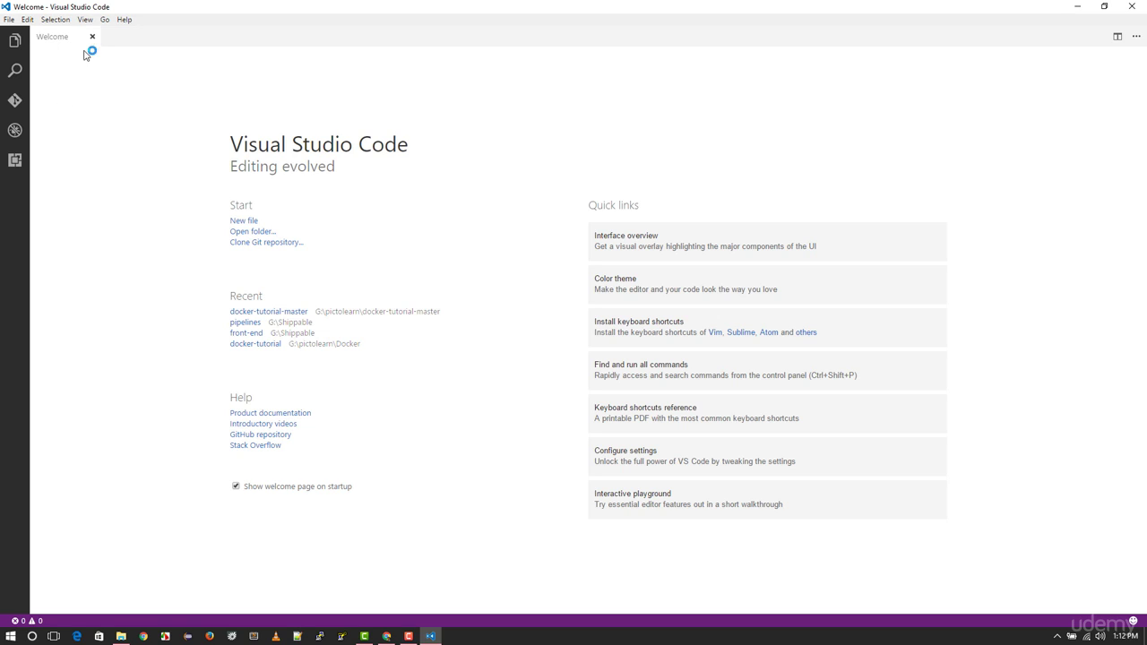
{"action": "left_click", "coordinate": [91, 36]}
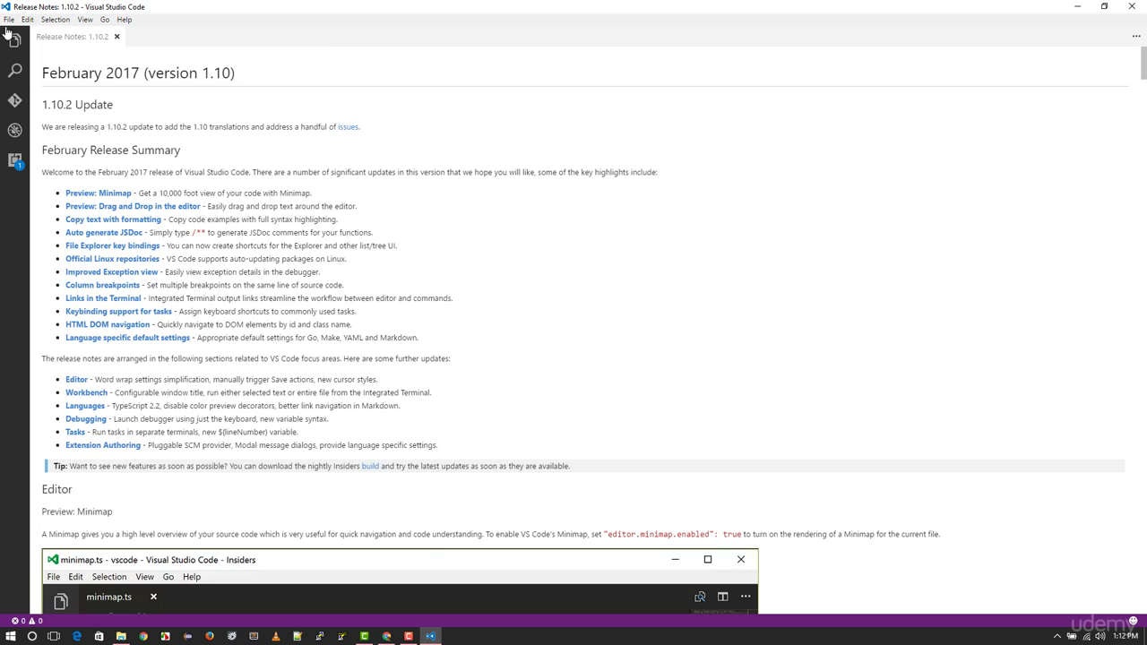
{"action": "left_click", "coordinate": [115, 37]}
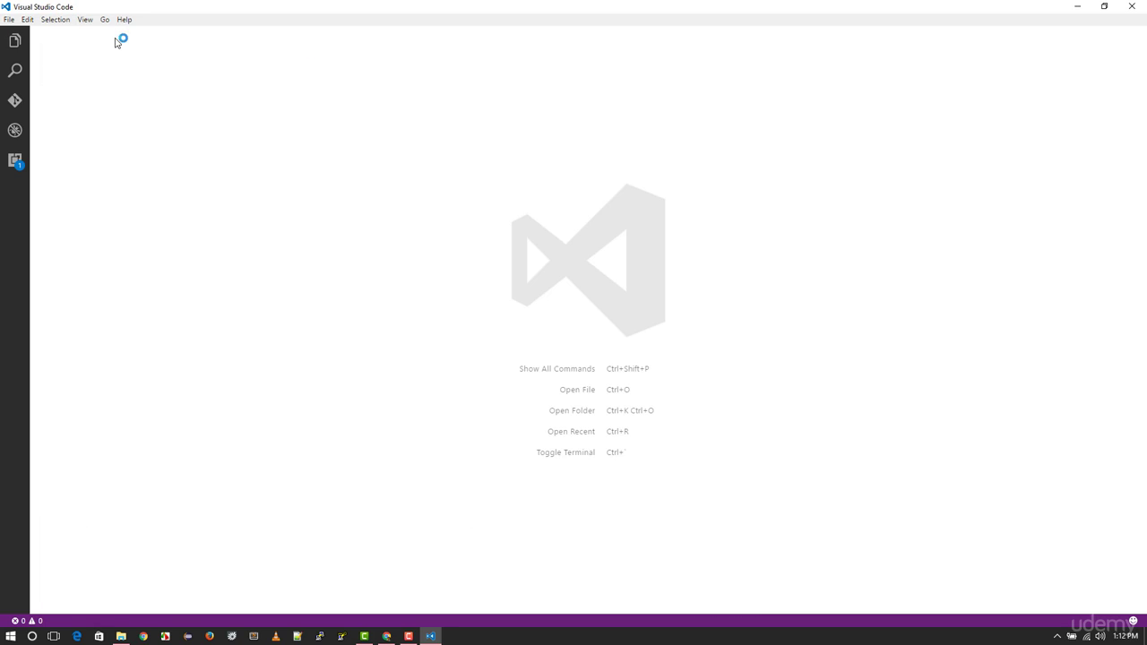
- Update the Docker extension to version 0.0.12, reload the window to activate it, and close the Welcome page
{"action": "left_click", "coordinate": [13, 162]}
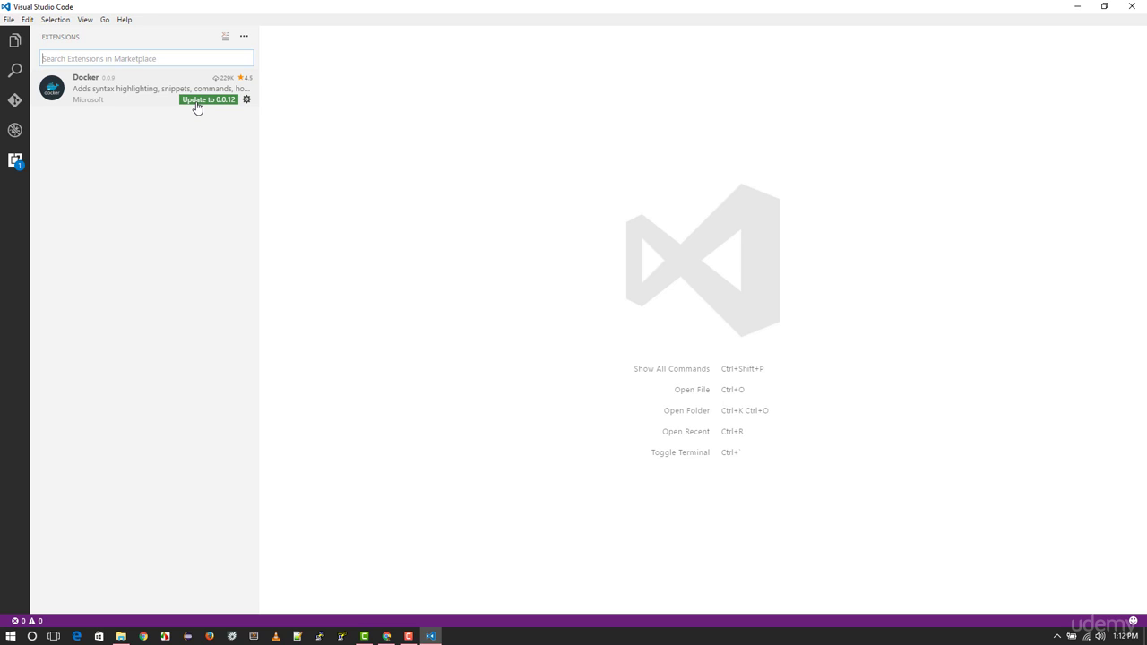
{"action": "left_click", "coordinate": [198, 99]}
{"action": "left_click", "coordinate": [230, 100]}
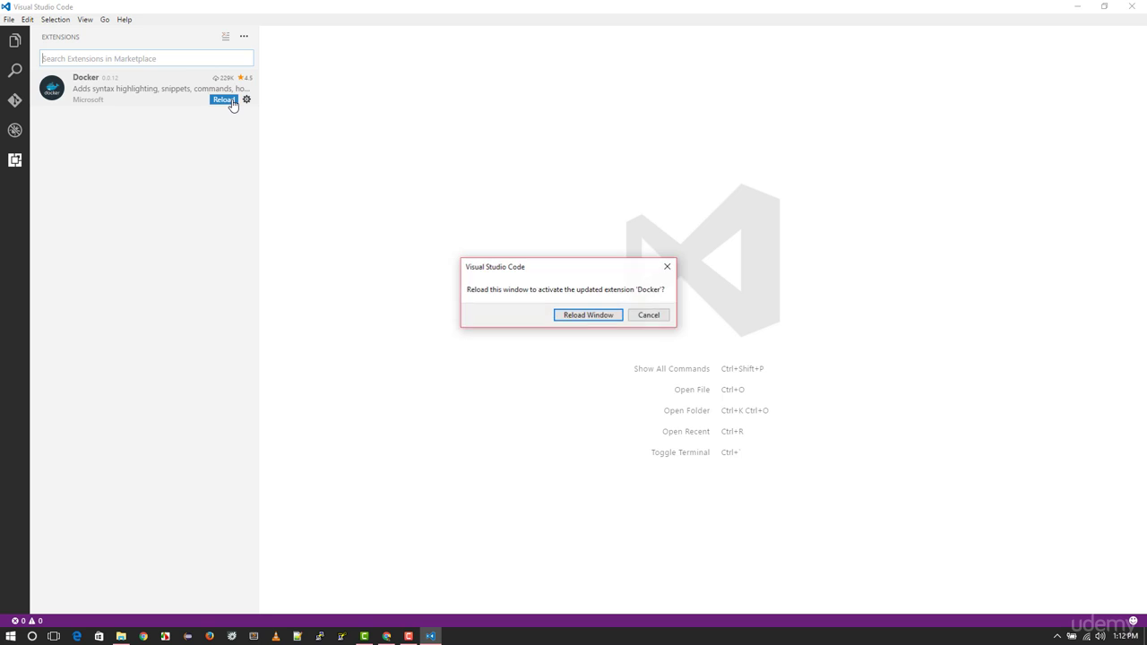
{"action": "left_click", "coordinate": [583, 315]}
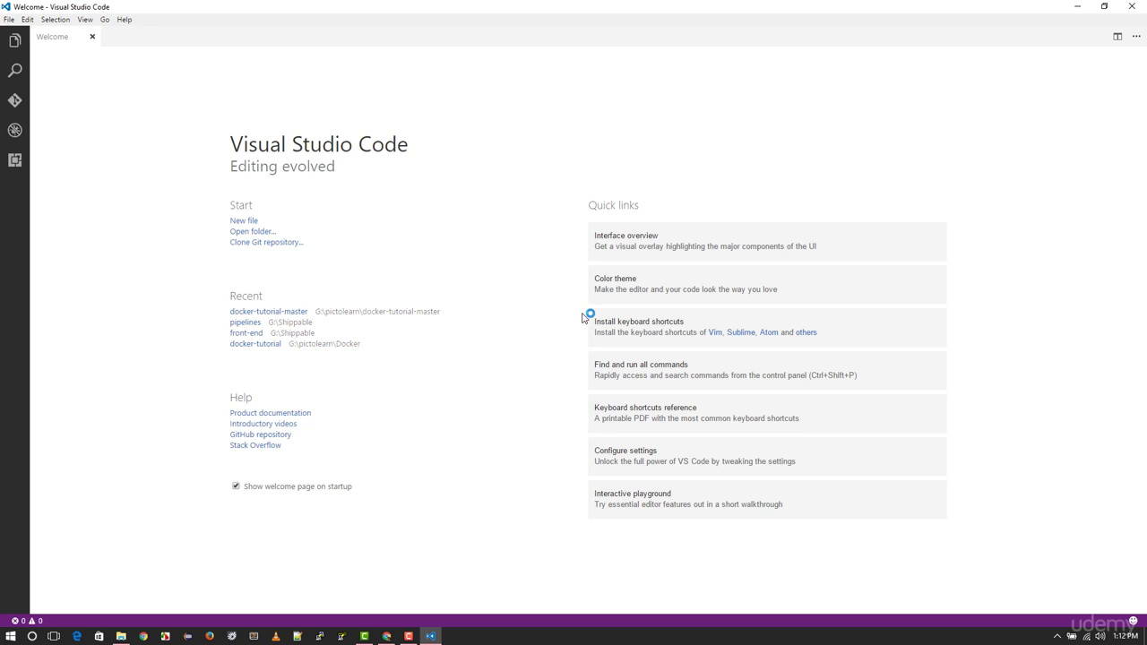
{"action": "left_click", "coordinate": [93, 37]}
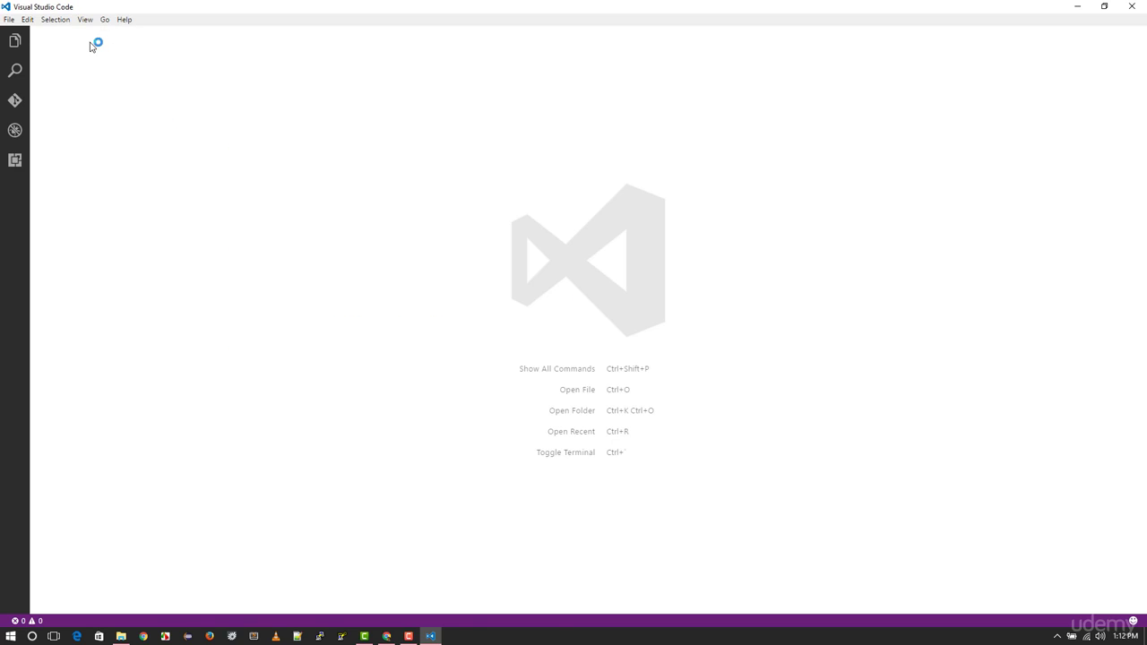
- Open the docker-tutorial-master folder from the Desktop as the project and close the Welcome page
{"action": "left_click", "coordinate": [9, 19]}
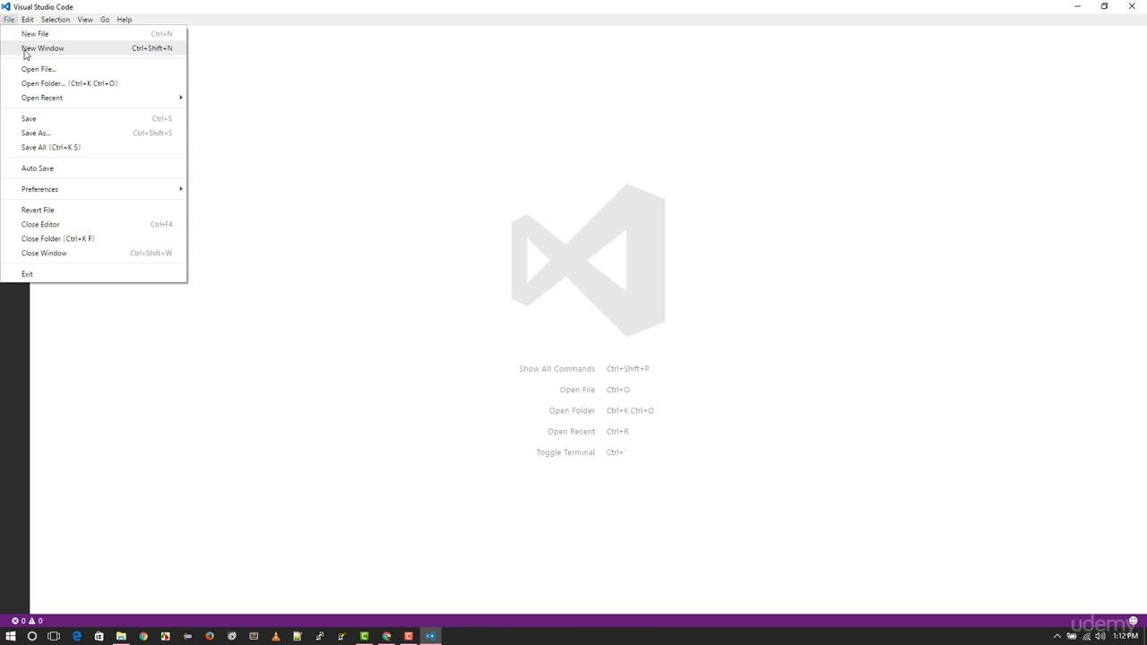
{"action": "left_click", "coordinate": [43, 83]}
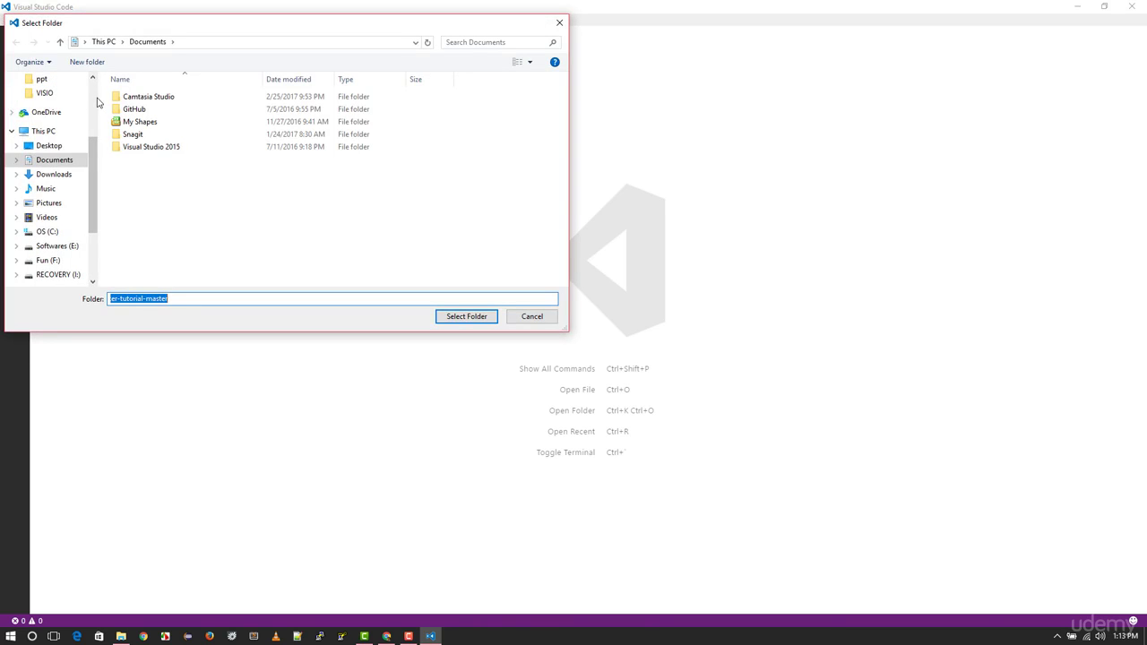
{"action": "left_click", "coordinate": [70, 145]}
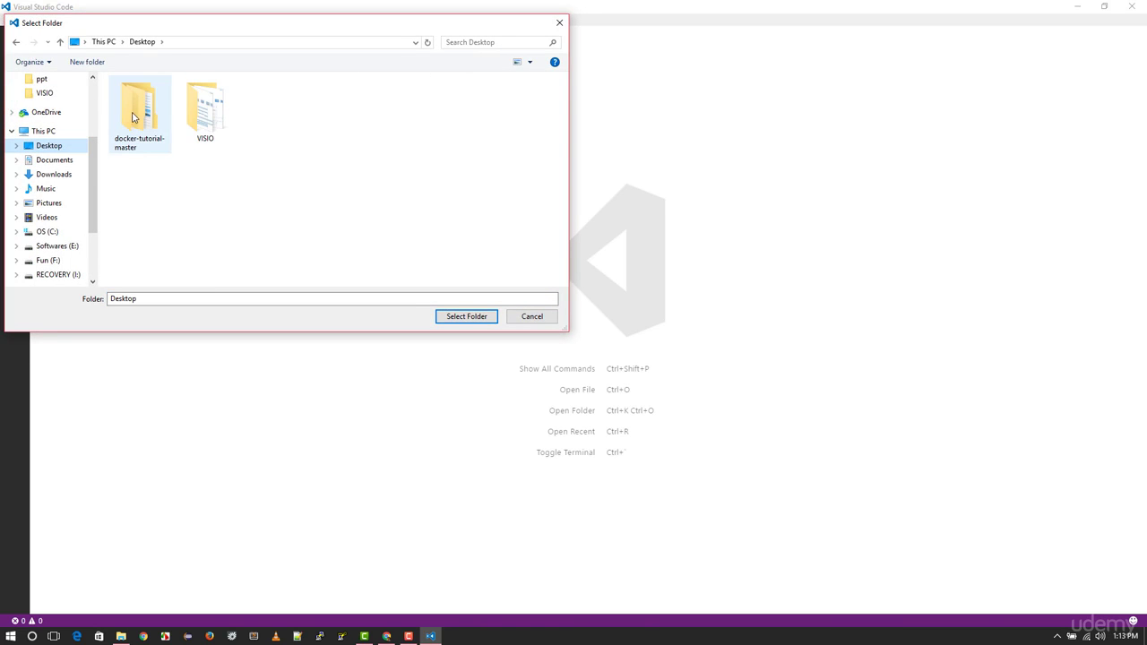
{"action": "left_click", "coordinate": [133, 117]}
{"action": "left_click", "coordinate": [481, 315]}
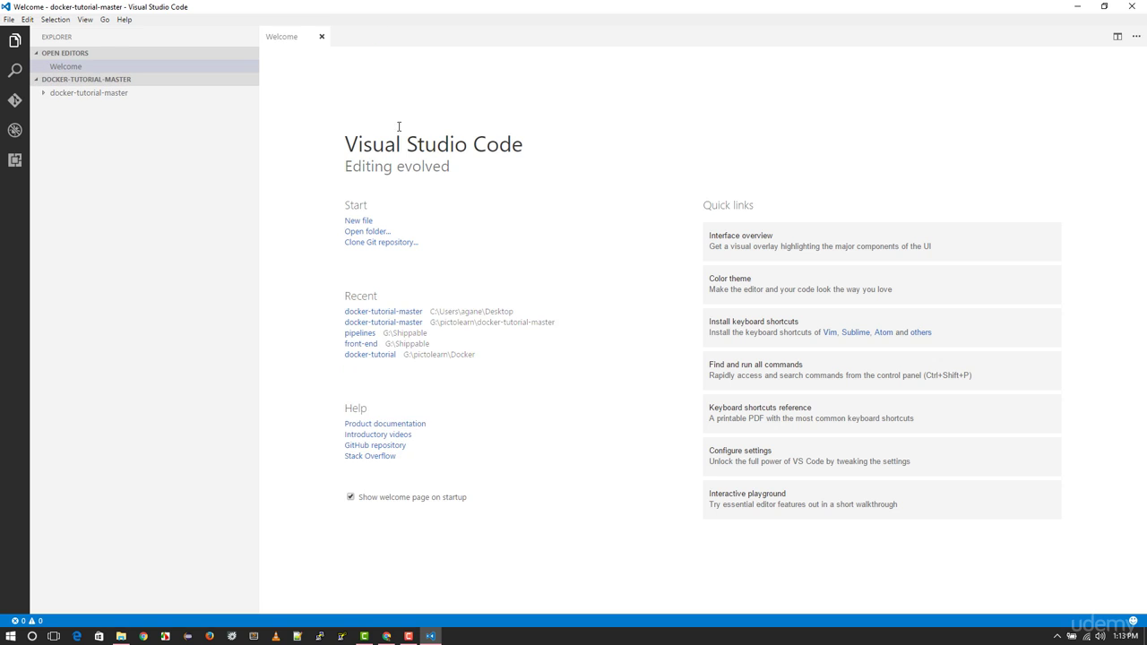
{"action": "left_click", "coordinate": [322, 37]}
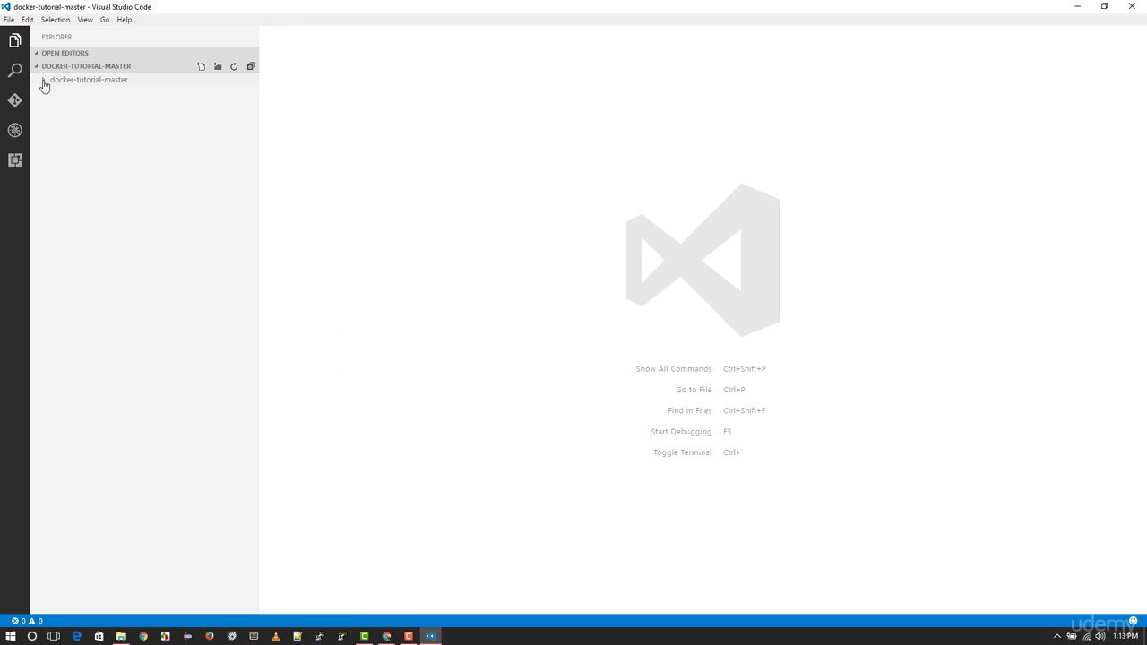
- View the Docker-Basic-Commands file in the project's Basics folder, then close it
{"action": "left_click", "coordinate": [42, 81]}
{"action": "left_click", "coordinate": [53, 93]}
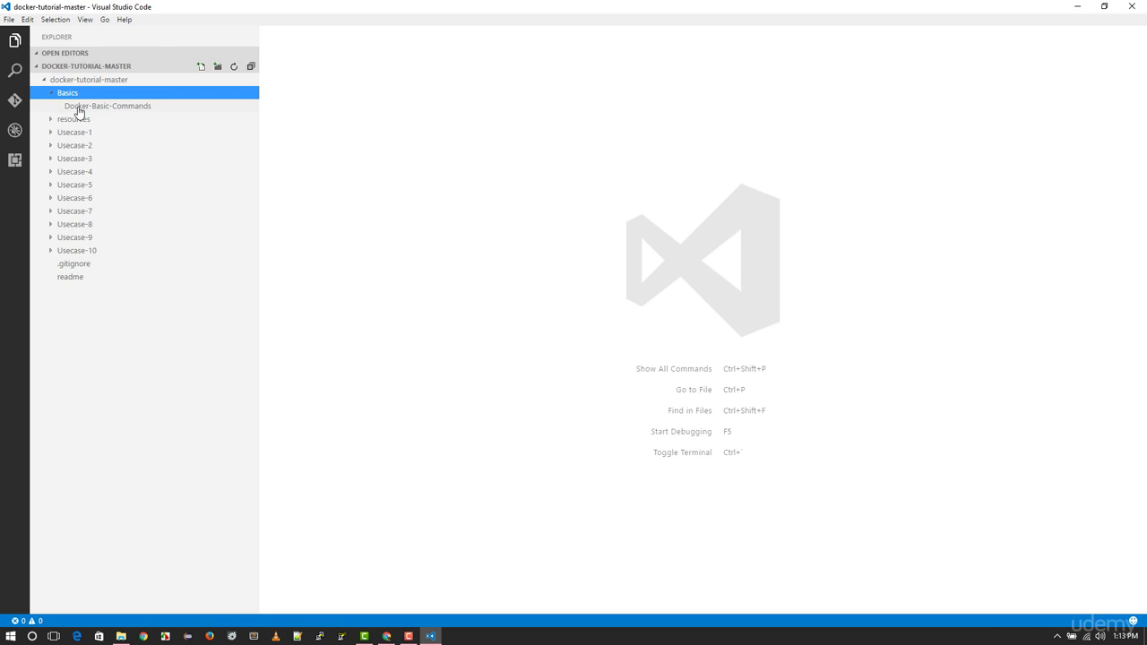
{"action": "left_click", "coordinate": [74, 108]}
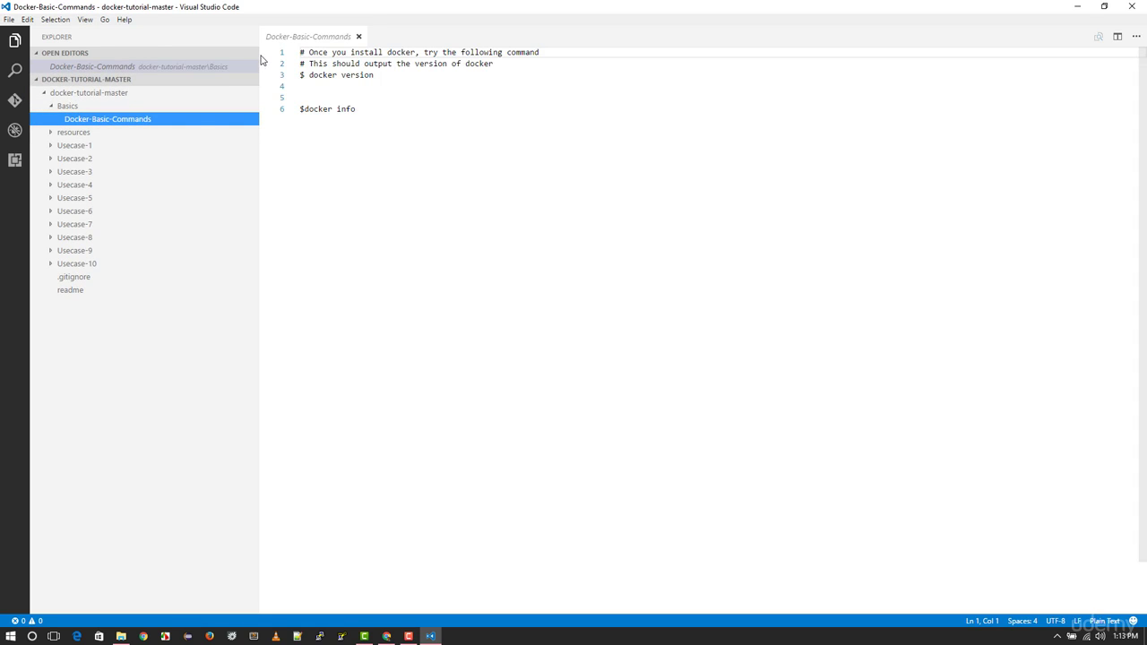
{"action": "left_click", "coordinate": [360, 37]}
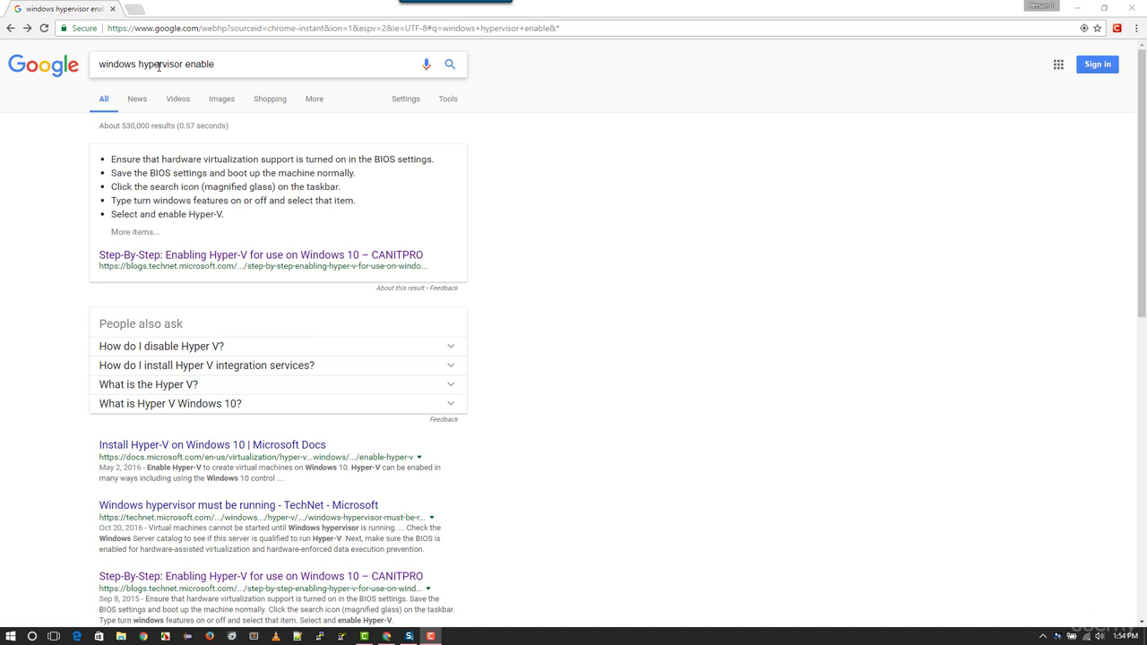
- In Chrome, search Google for "windows hypervisor enable" and view the BIOS virtualization instructions in the CANITPRO article on enabling Hyper-V for Windows 10
{"action": "left_click", "coordinate": [246, 67]}
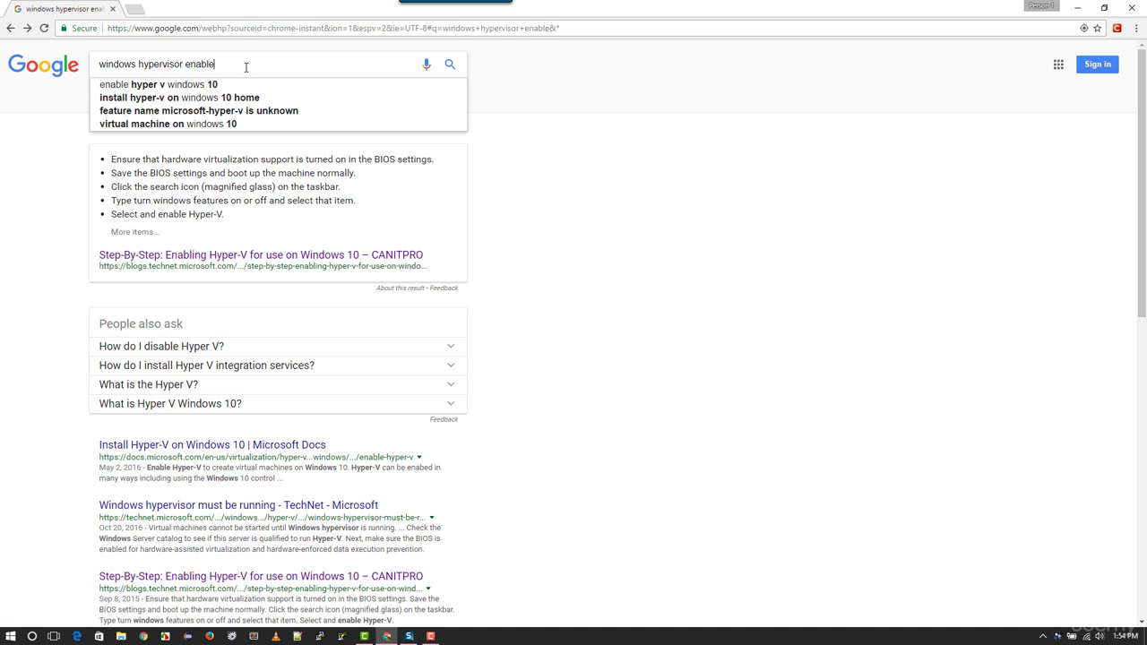
{"action": "type", "text": "d"}
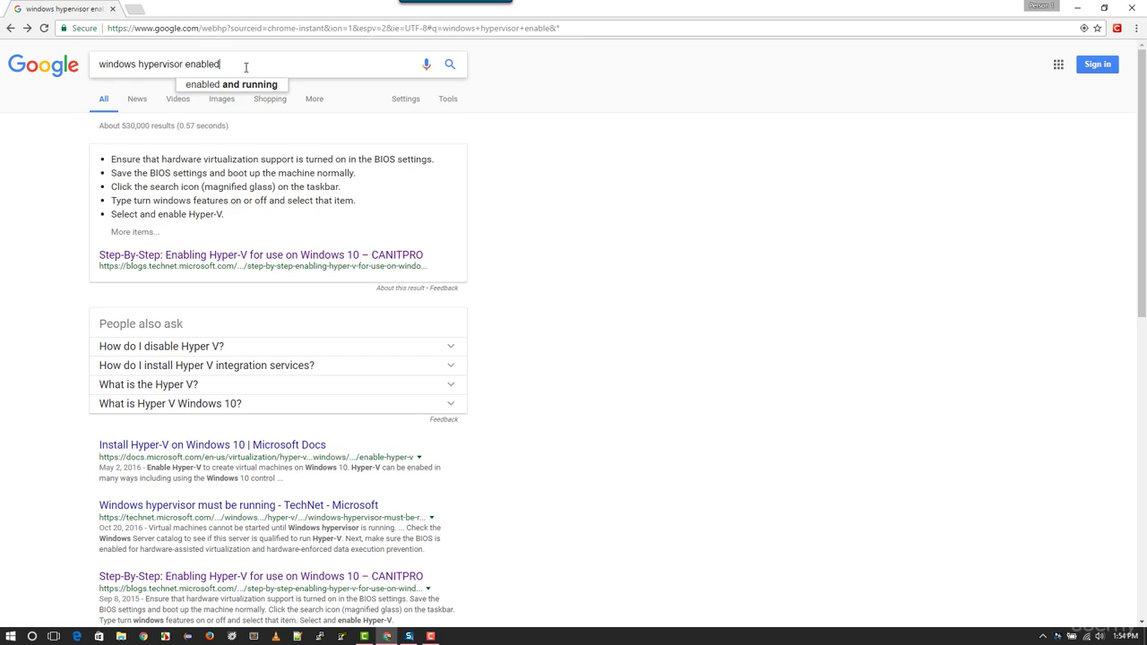
{"action": "key", "text": "BackSpace"}
{"action": "key", "text": "Return"}
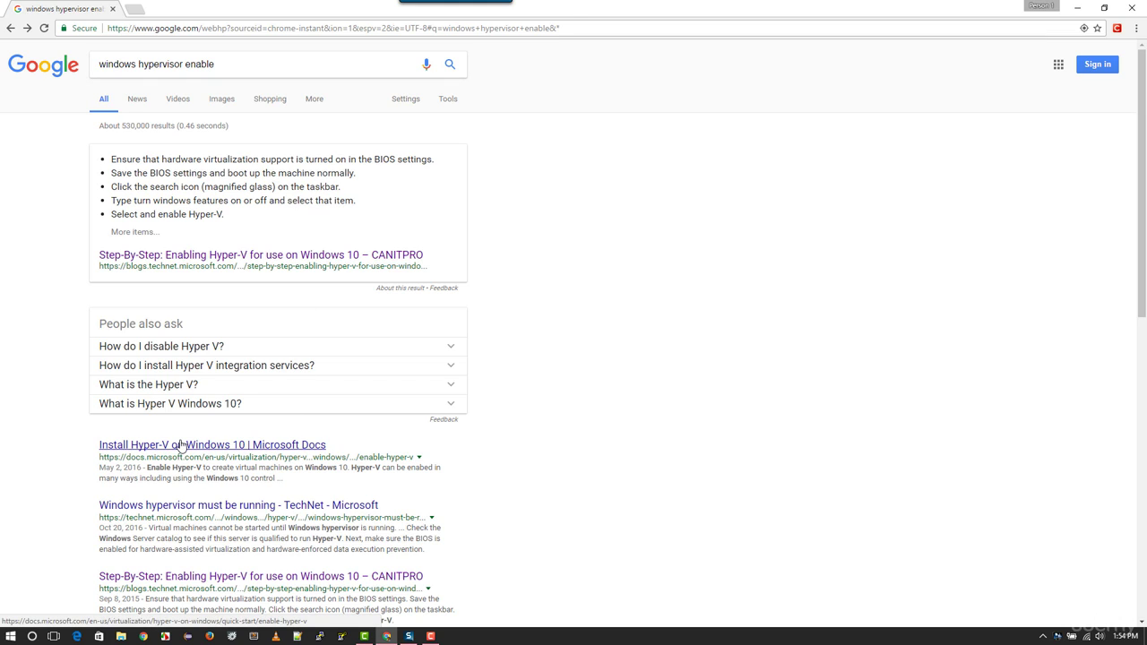
{"action": "left_click", "coordinate": [292, 578]}
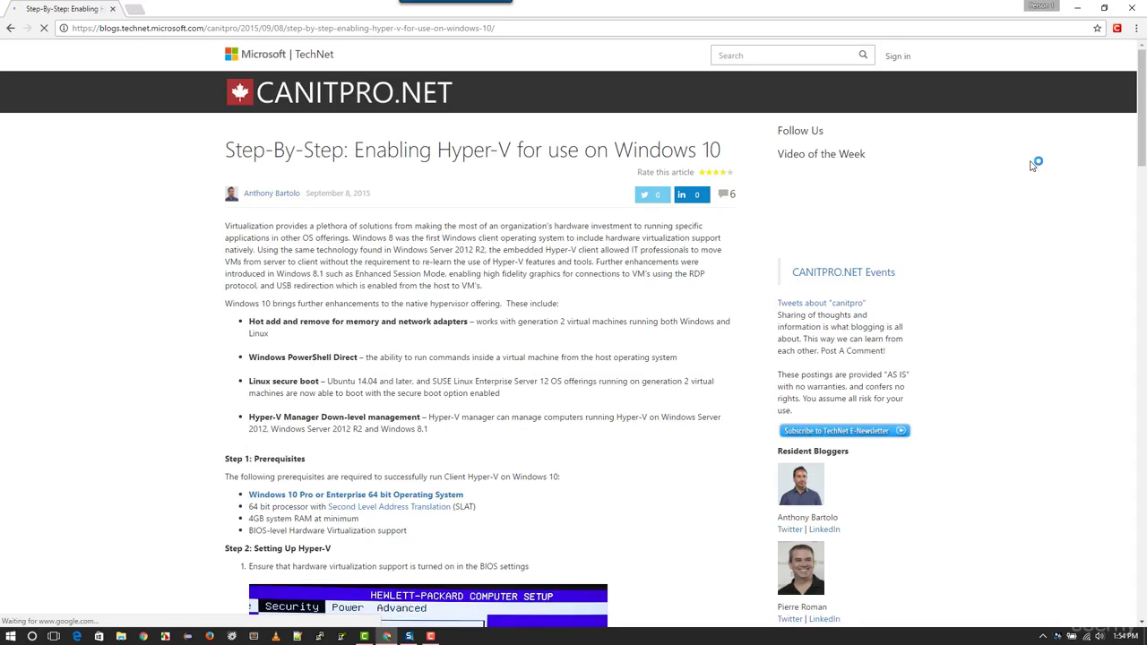
{"action": "scroll", "coordinate": [1144, 185], "scroll_direction": "down", "scroll_amount": 4}
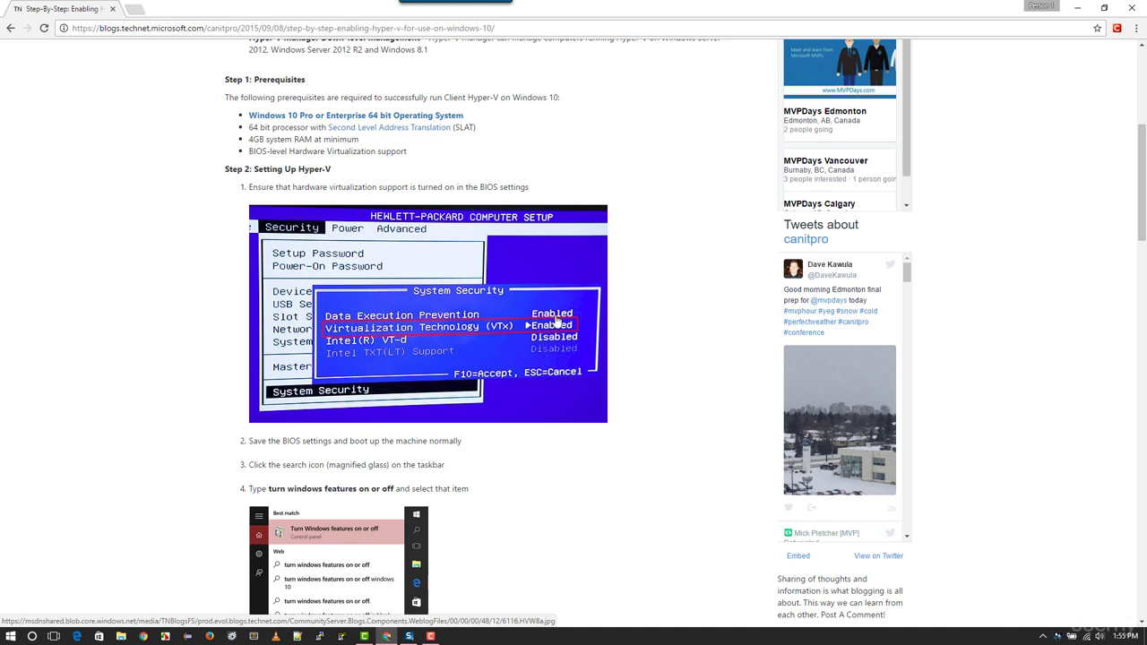
- Open Turn Windows features on or off through Windows search and expand the Hyper-V entry to check its components against the article
{"action": "left_click", "coordinate": [31, 637]}
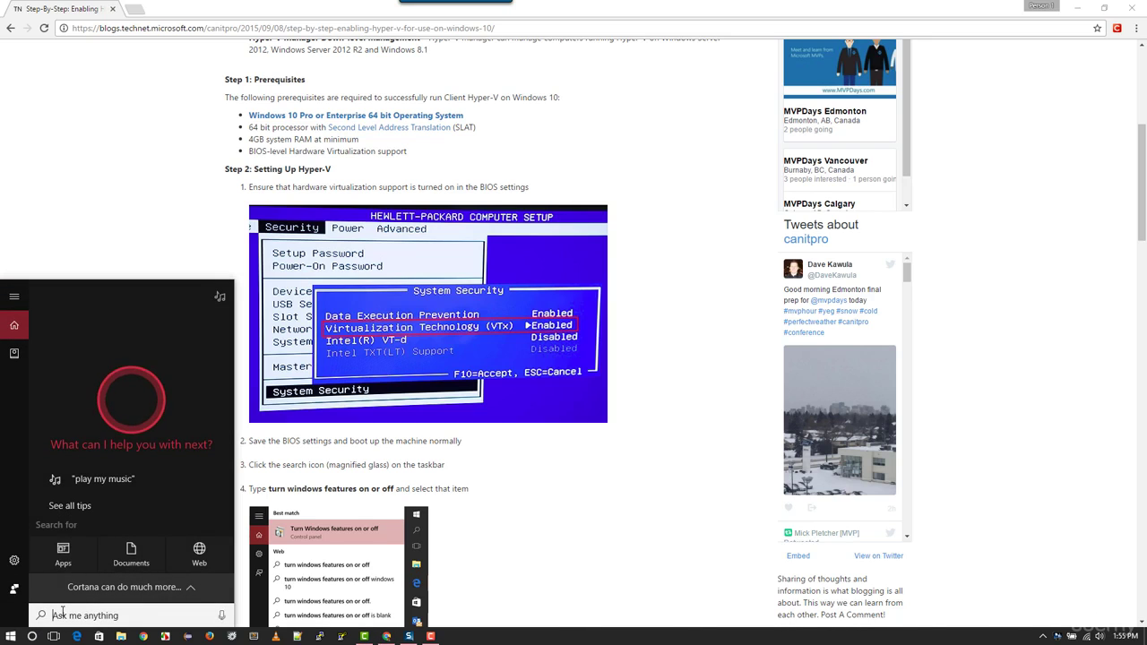
{"action": "type", "text": "turn wind"}
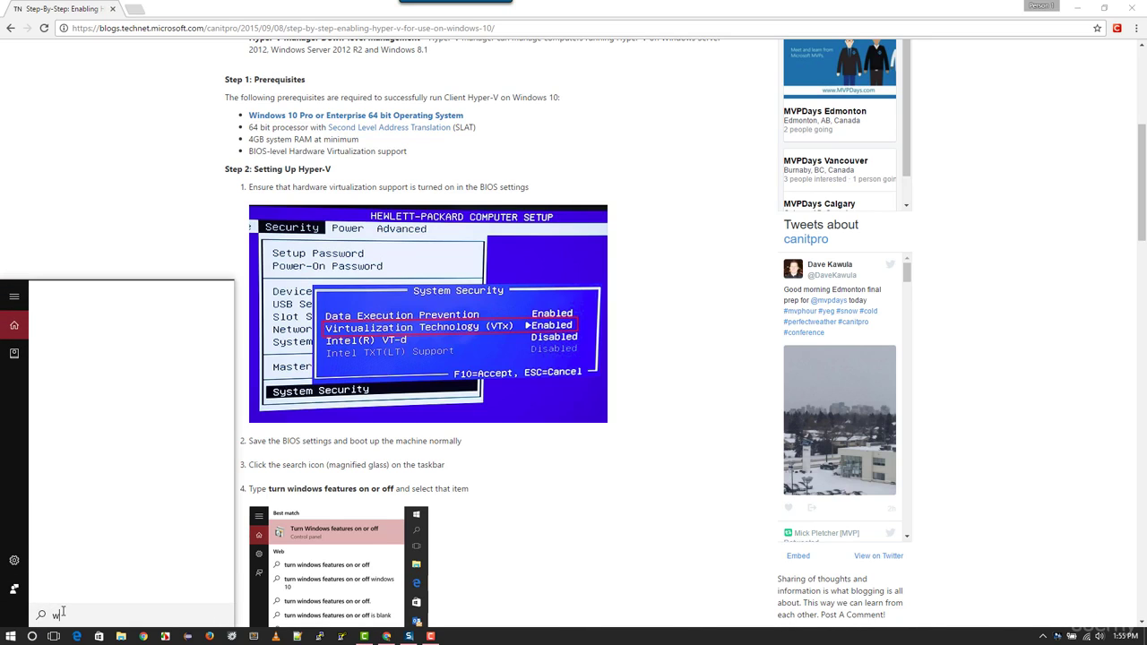
{"action": "type", "text": "ows features"}
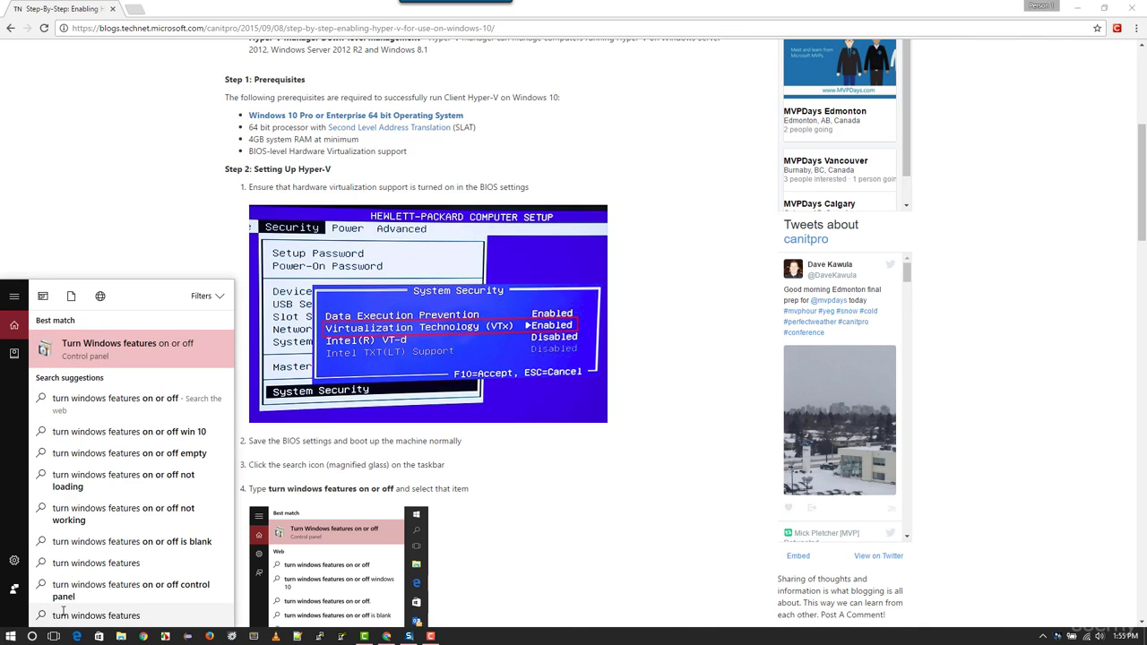
{"action": "left_click", "coordinate": [141, 350]}
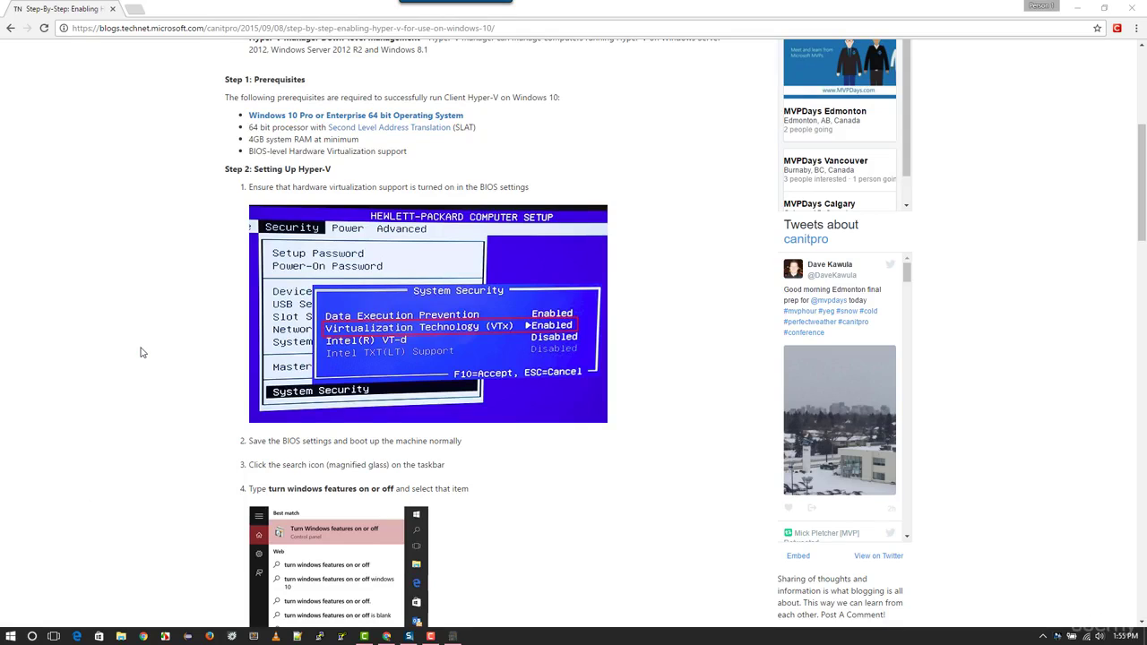
{"action": "scroll", "coordinate": [1145, 224], "scroll_direction": "down", "scroll_amount": 5}
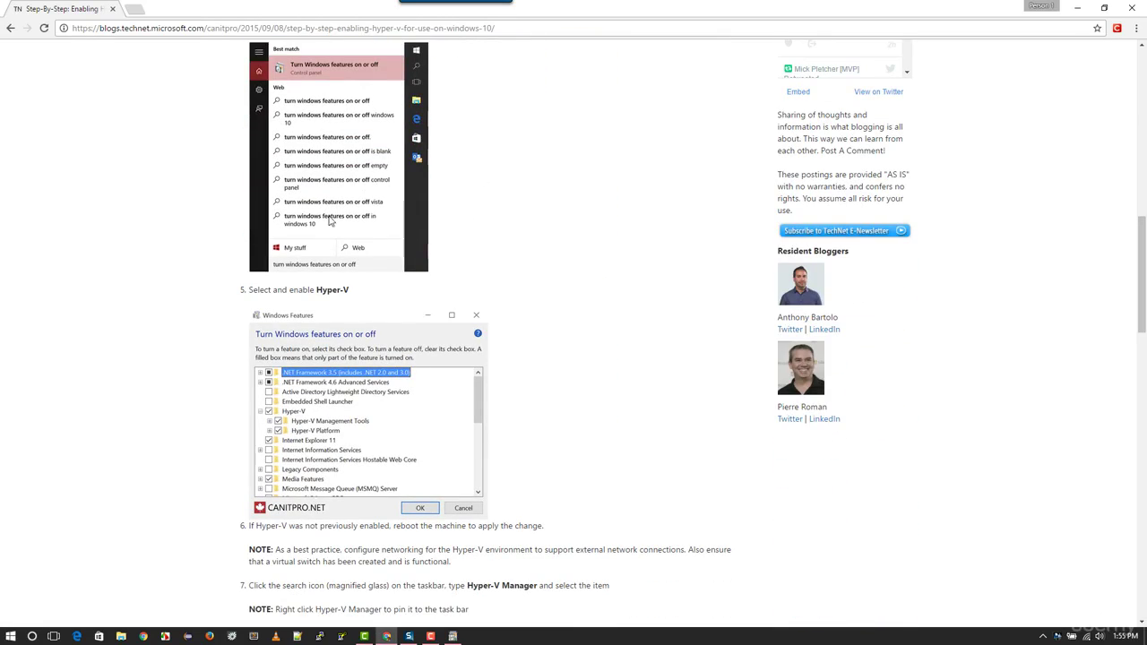
{"action": "left_click", "coordinate": [455, 637]}
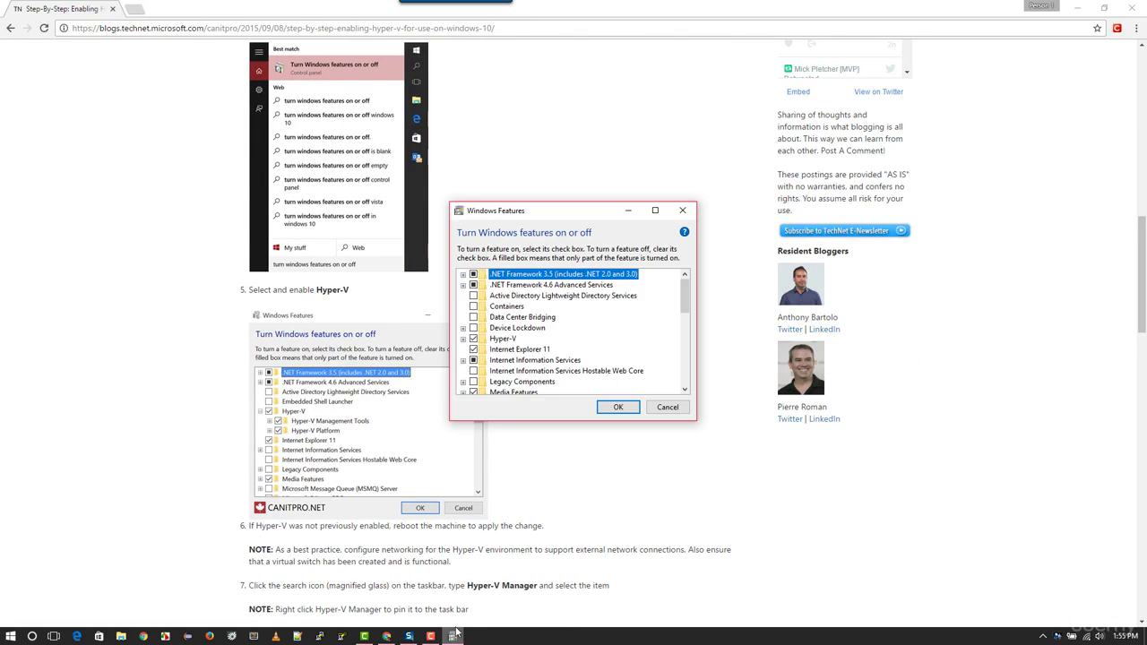
{"action": "left_click", "coordinate": [463, 339]}
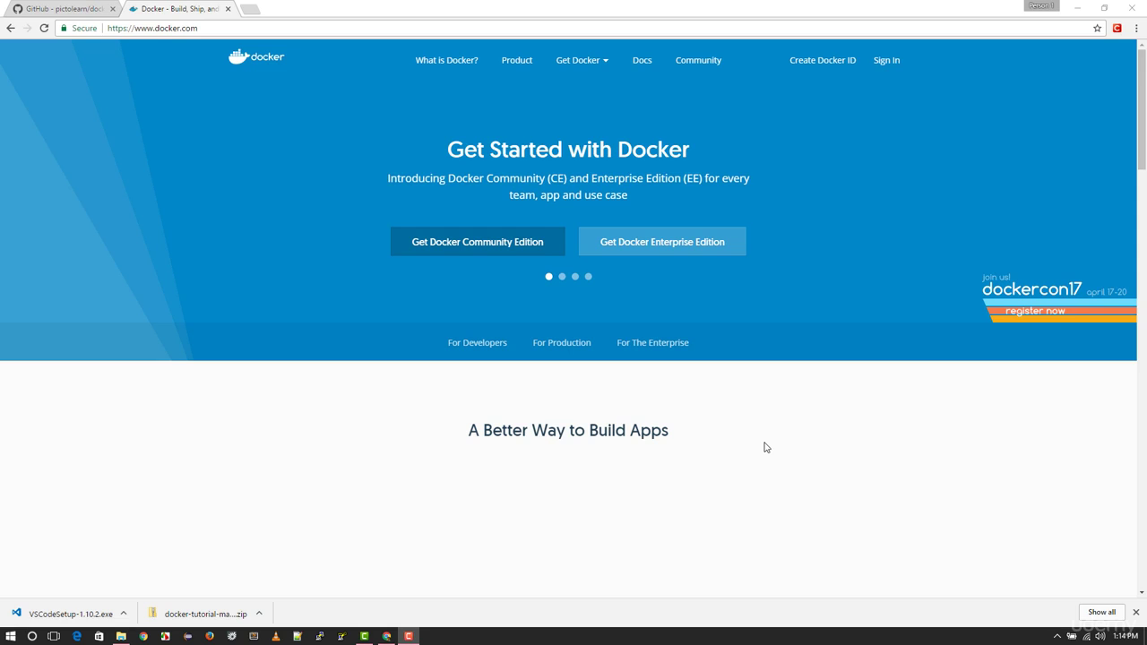
- From docker.com, go to Docker for Windows in the Docker Store and download the stable Docker CE installer
{"action": "left_click", "coordinate": [206, 26]}
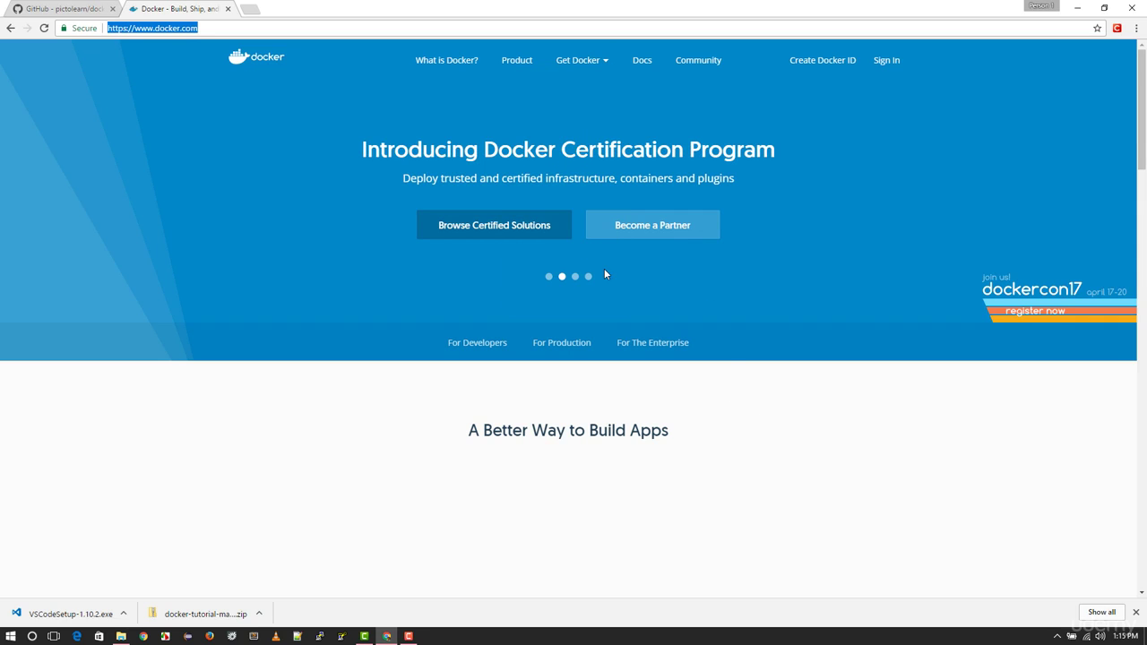
{"action": "left_click", "coordinate": [549, 278]}
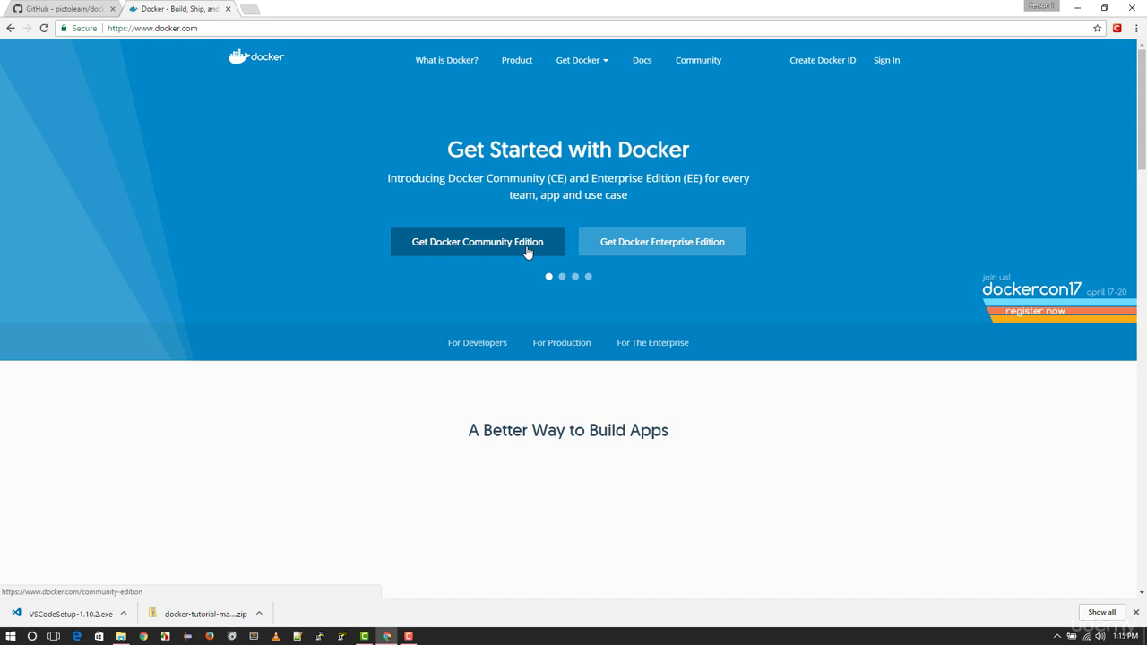
{"action": "mouse_move", "coordinate": [610, 65]}
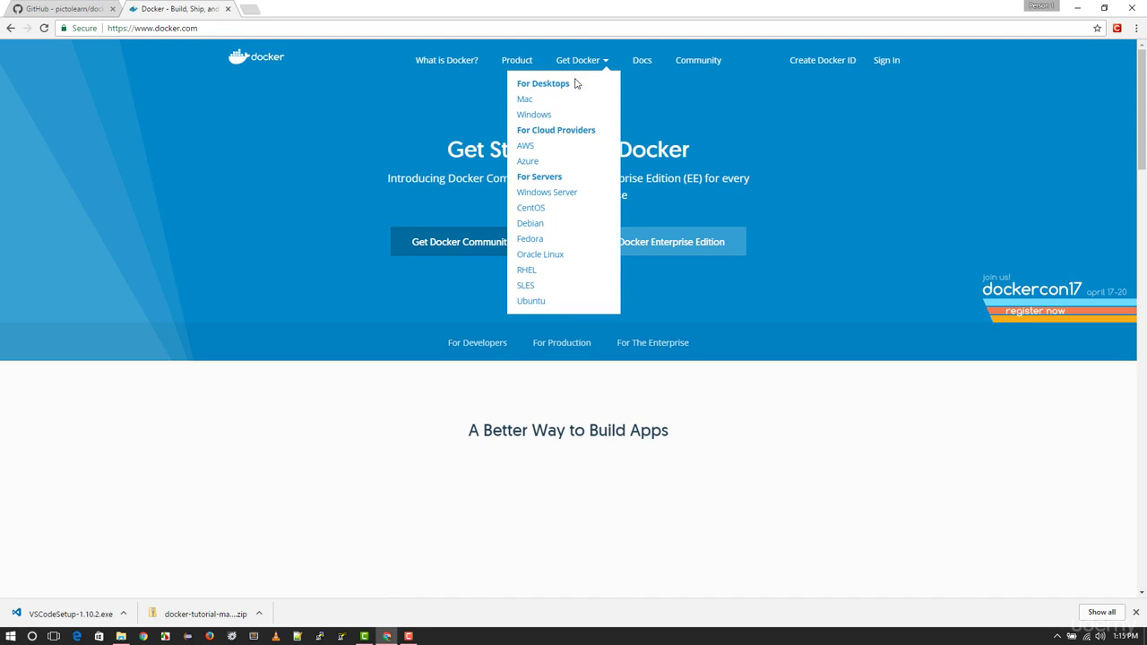
{"action": "left_click", "coordinate": [543, 116]}
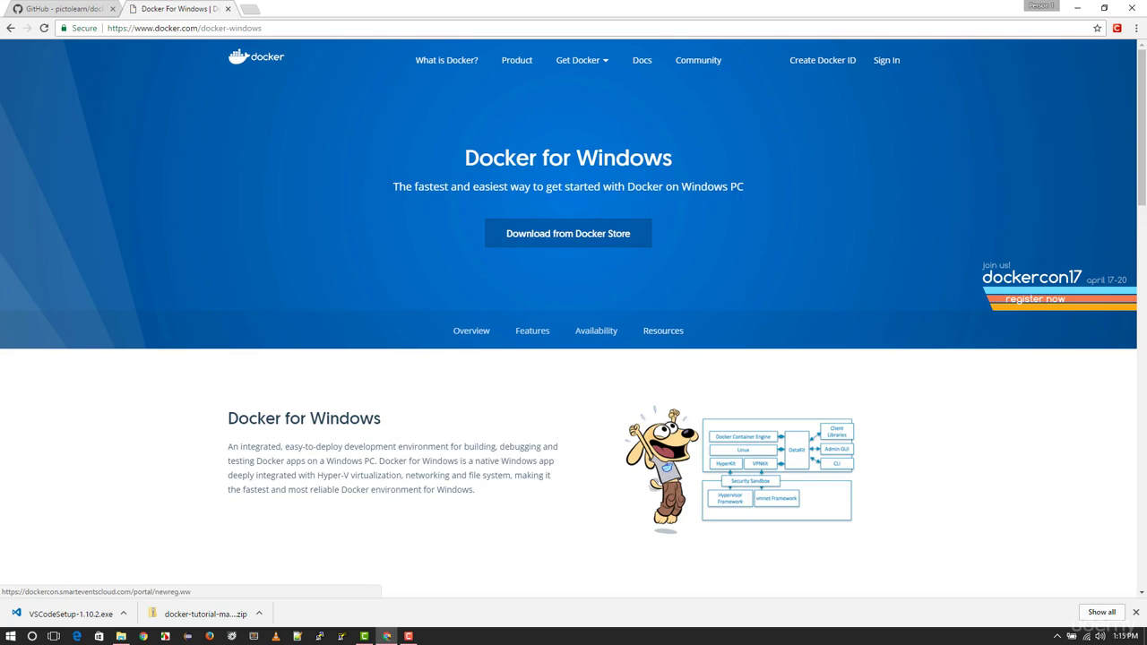
{"action": "left_click", "coordinate": [579, 243]}
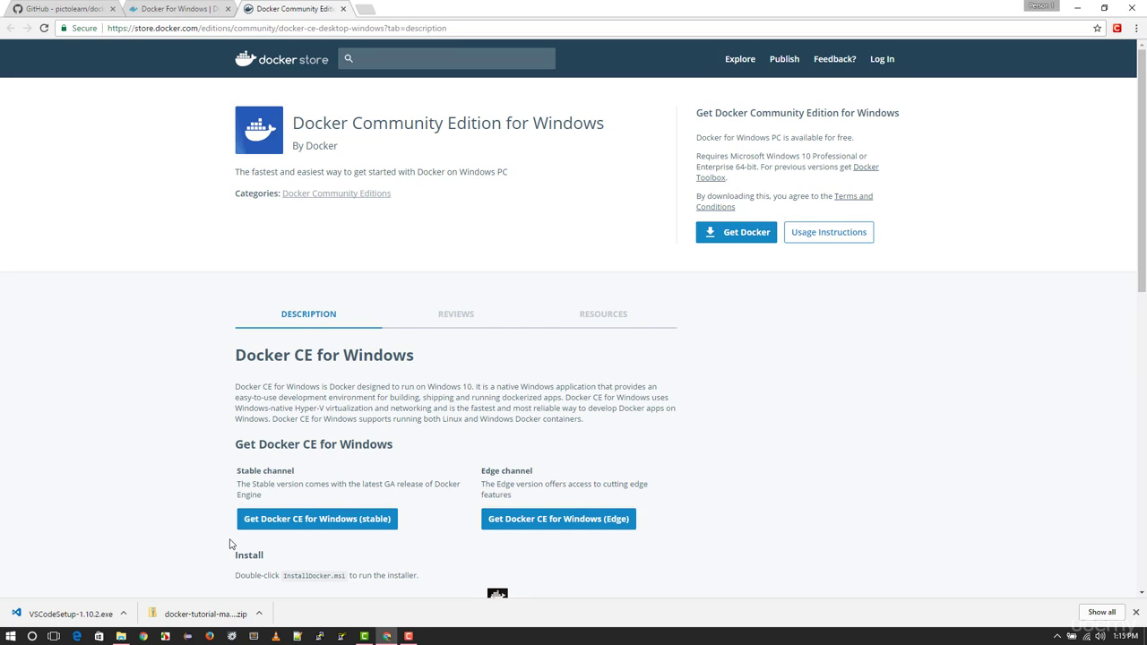
{"action": "left_click", "coordinate": [308, 525]}
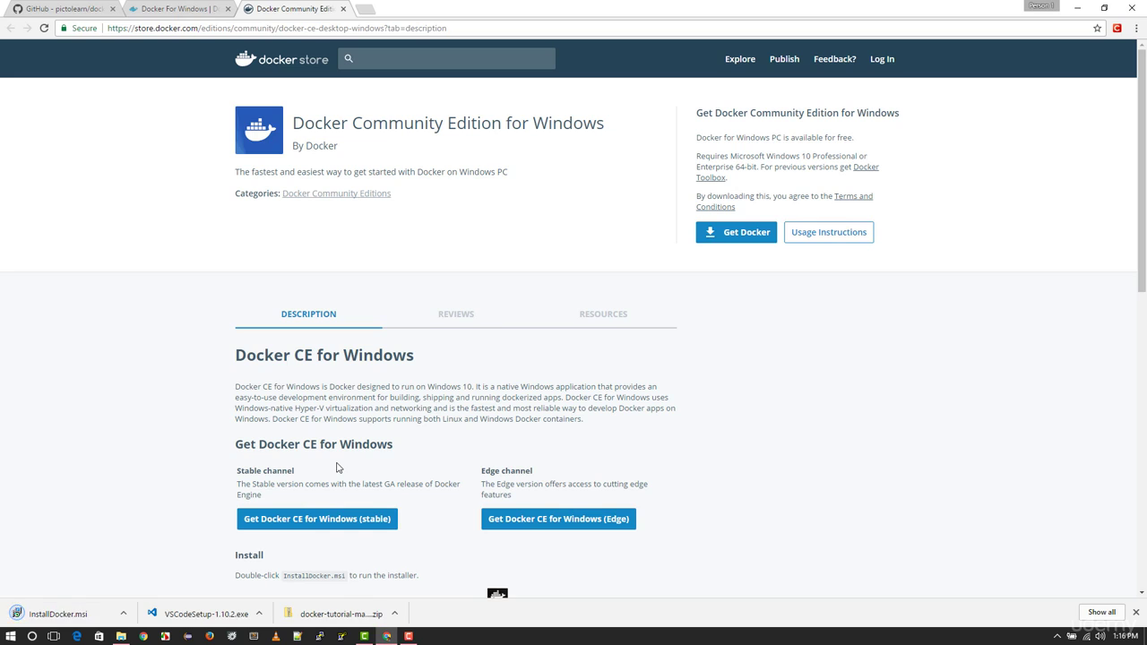
- Run the downloaded InstallDocker file from its folder, accept the license agreement, and install Docker
{"action": "left_click", "coordinate": [125, 614]}
{"action": "left_click", "coordinate": [155, 574]}
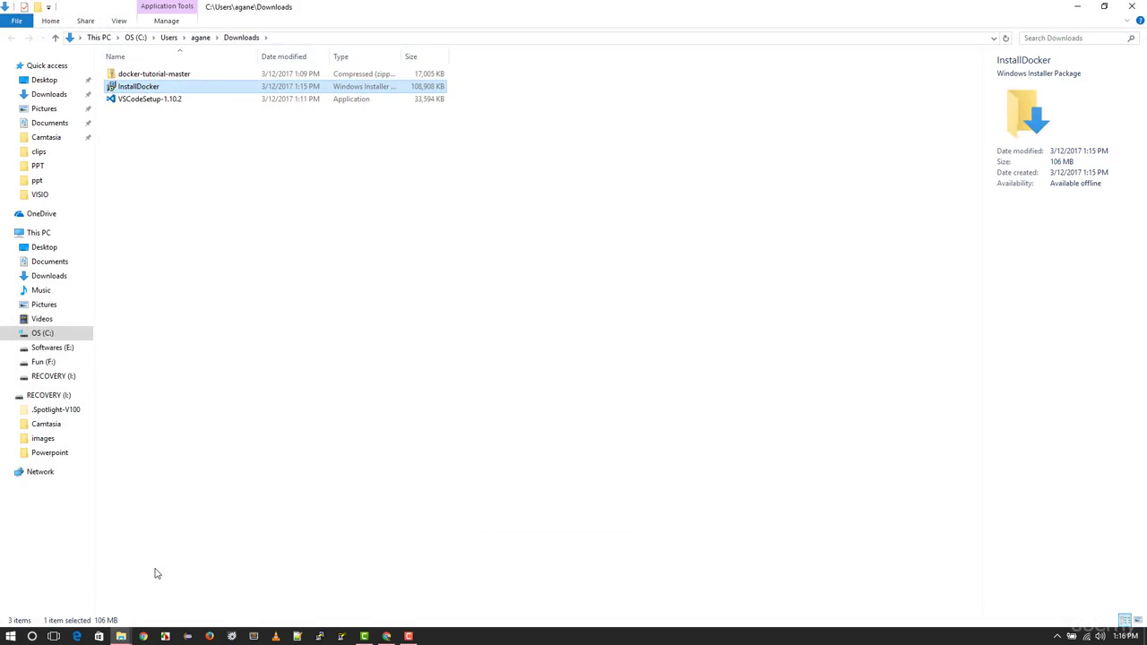
{"action": "double_click", "coordinate": [177, 90]}
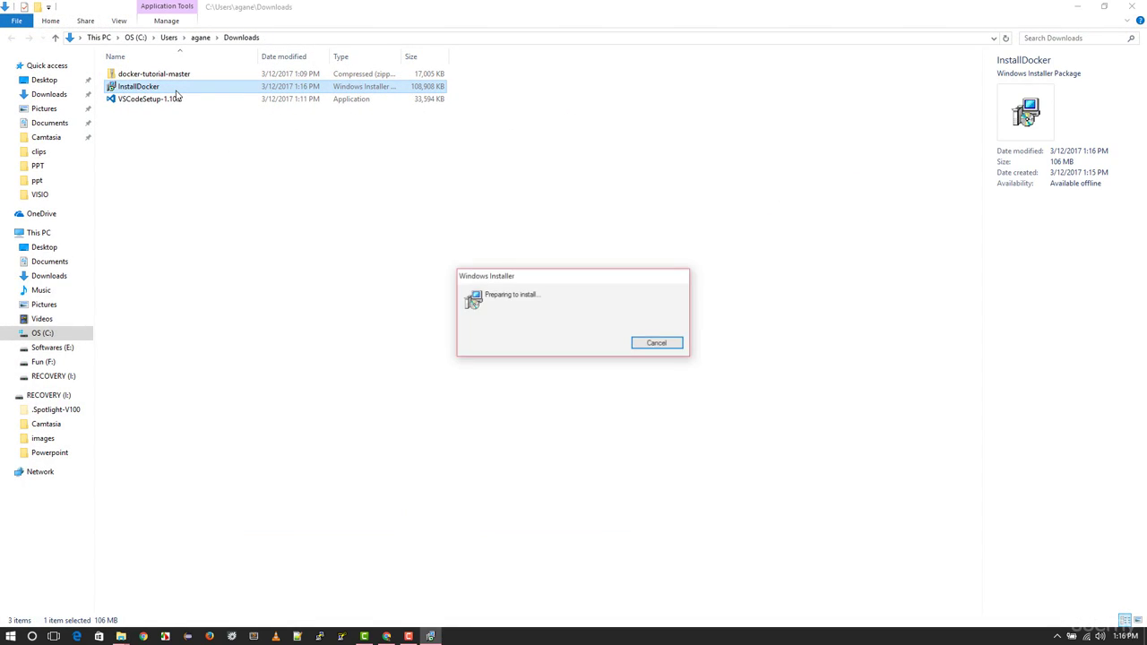
{"action": "left_click", "coordinate": [552, 386]}
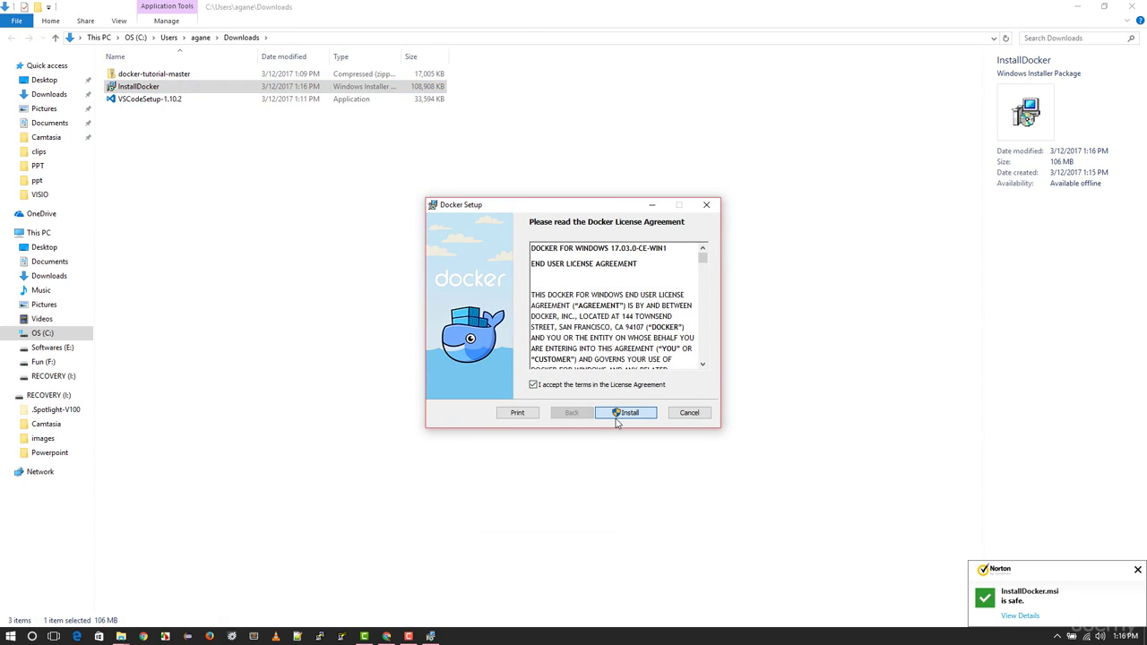
{"action": "left_click", "coordinate": [617, 414]}
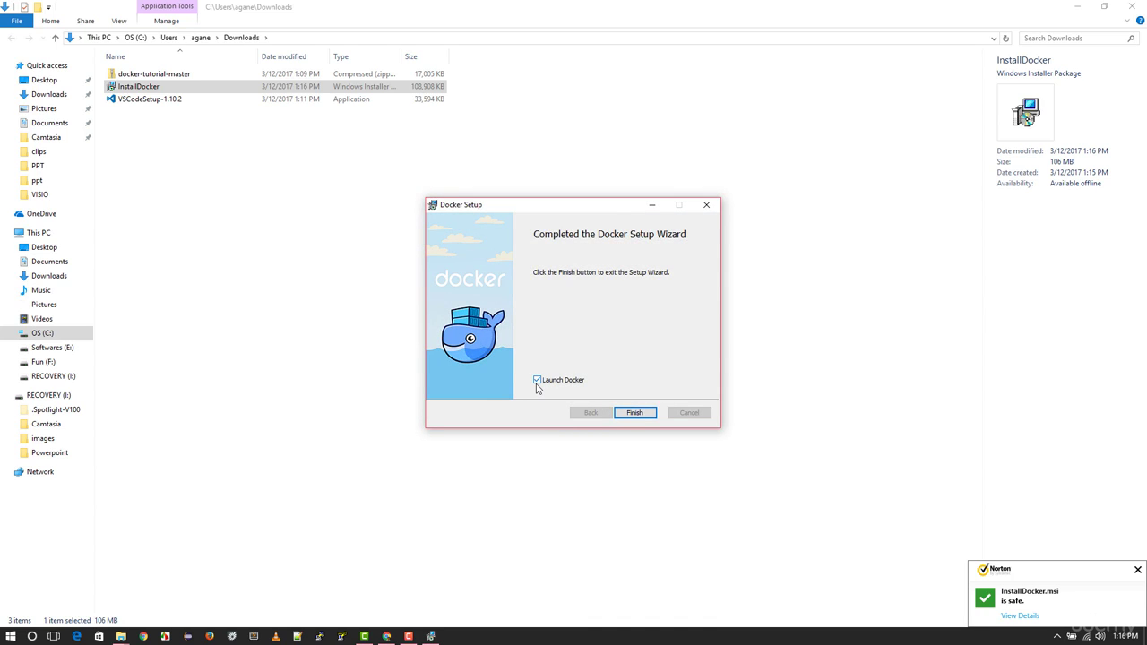
- Finish the Docker setup with Docker launching, and agree to enable the Hyper-V feature with an automatic restart
{"action": "left_click", "coordinate": [634, 413]}
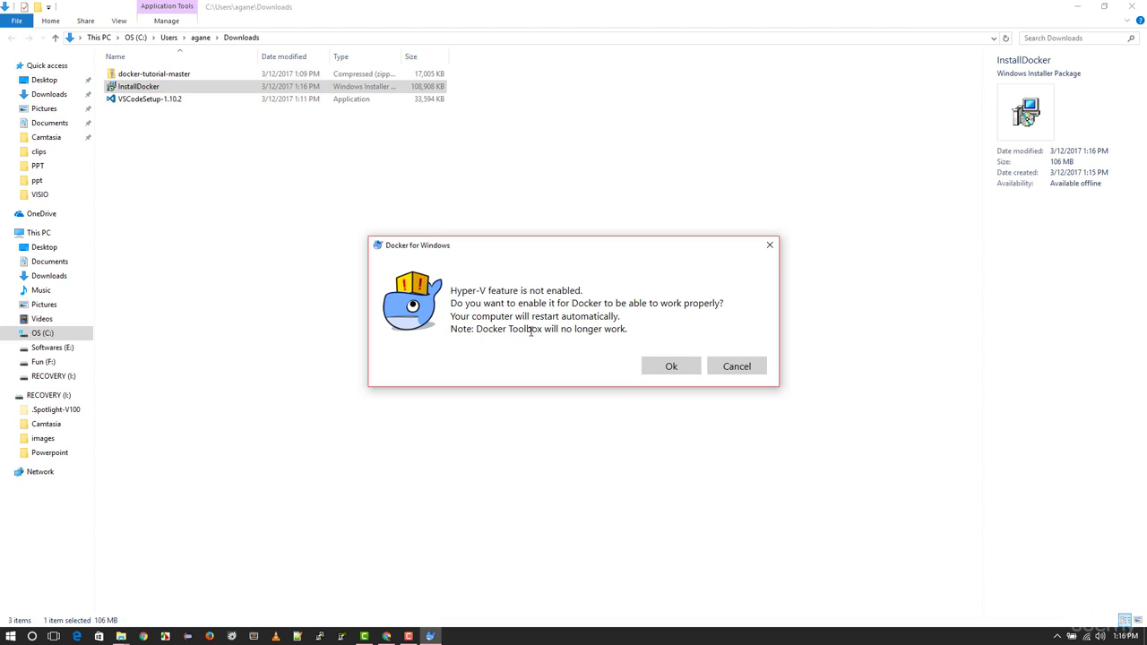
{"action": "left_click", "coordinate": [672, 368]}
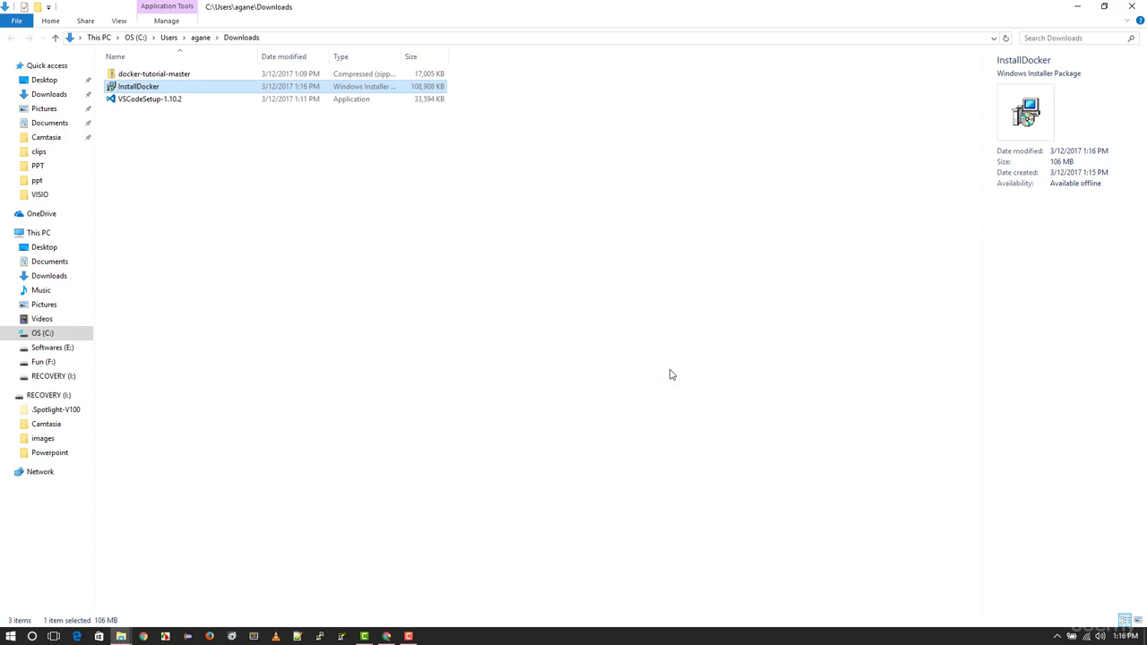